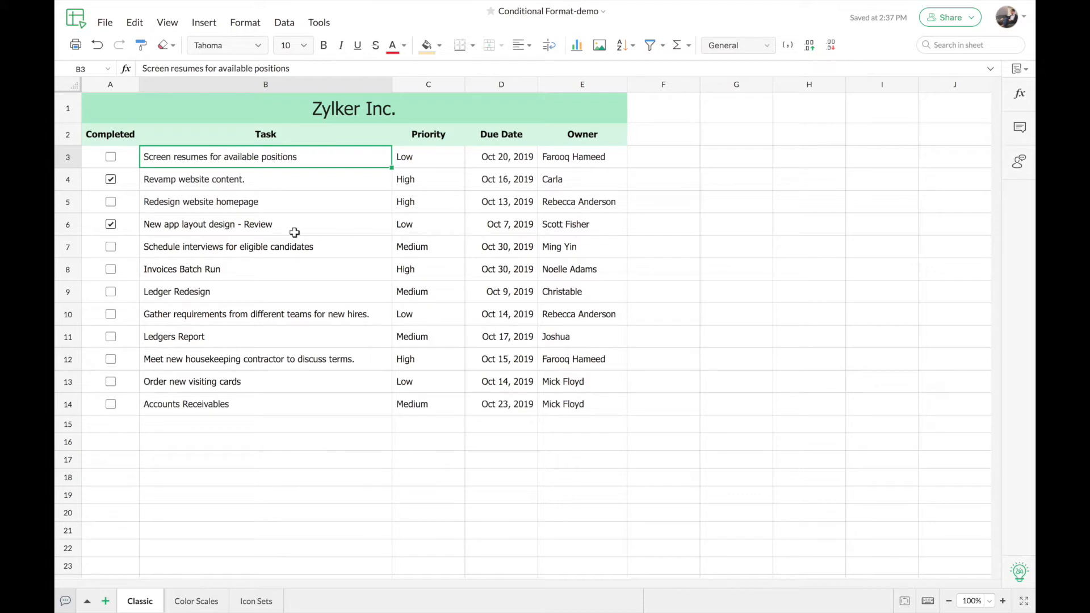
# - Start a Classic conditional formatting rule for the Priority cells C3:C14 and move its dialog clear of the Priority column
pyautogui.click(427, 187)
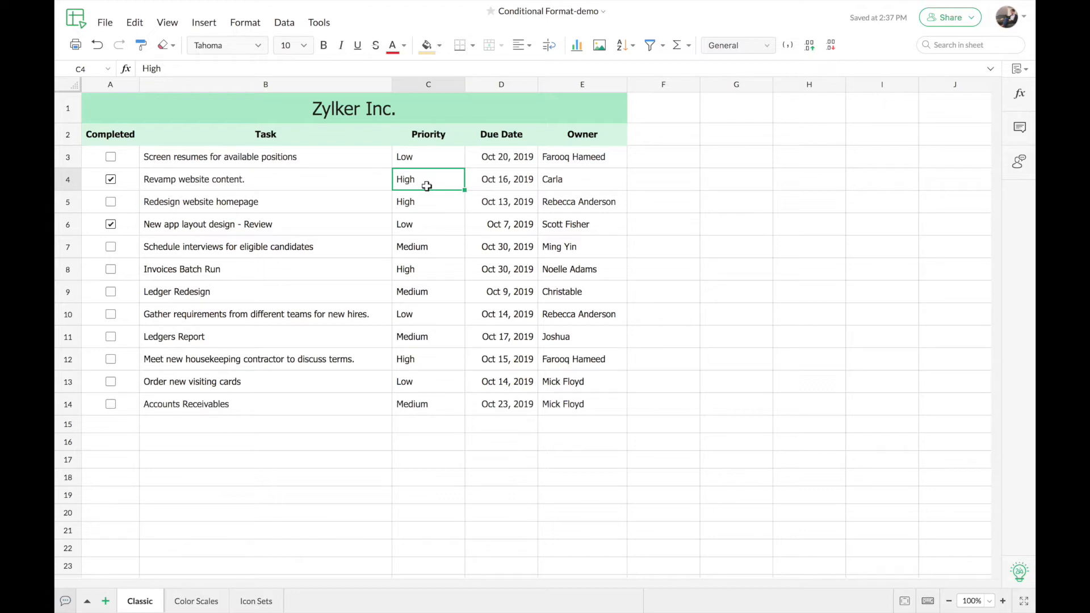
pyautogui.click(432, 164)
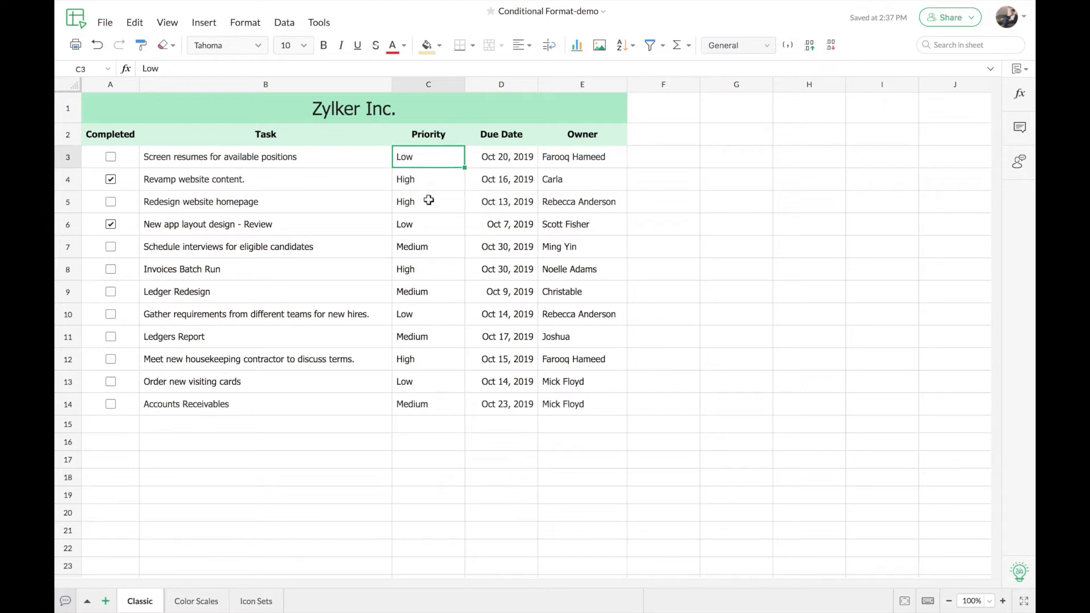
pyautogui.click(429, 198)
pyautogui.click(438, 159)
pyautogui.moveTo(437, 159); pyautogui.dragTo(455, 408)
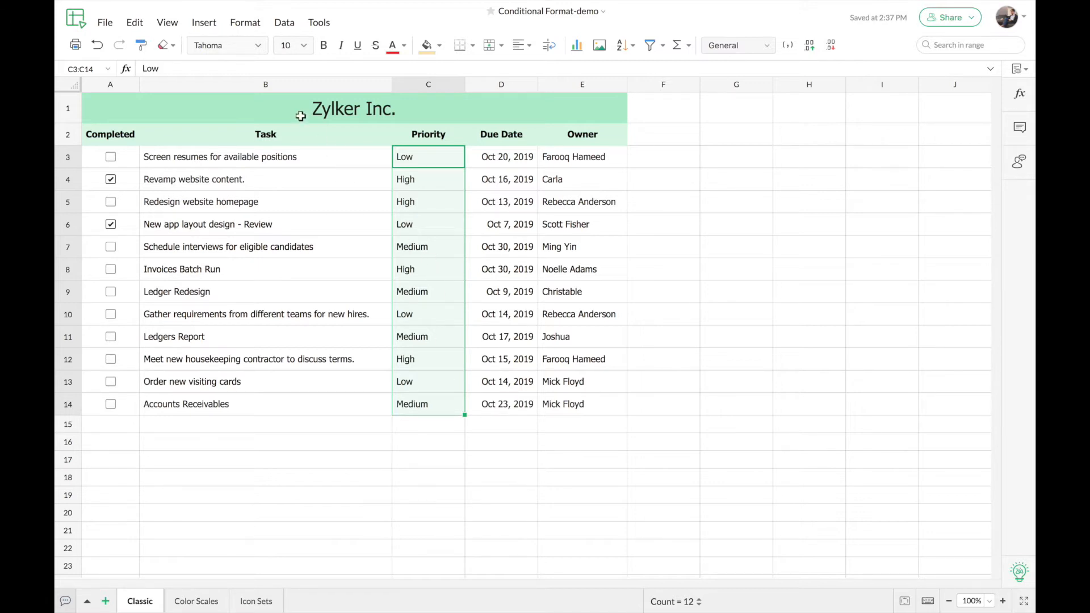
pyautogui.click(247, 24)
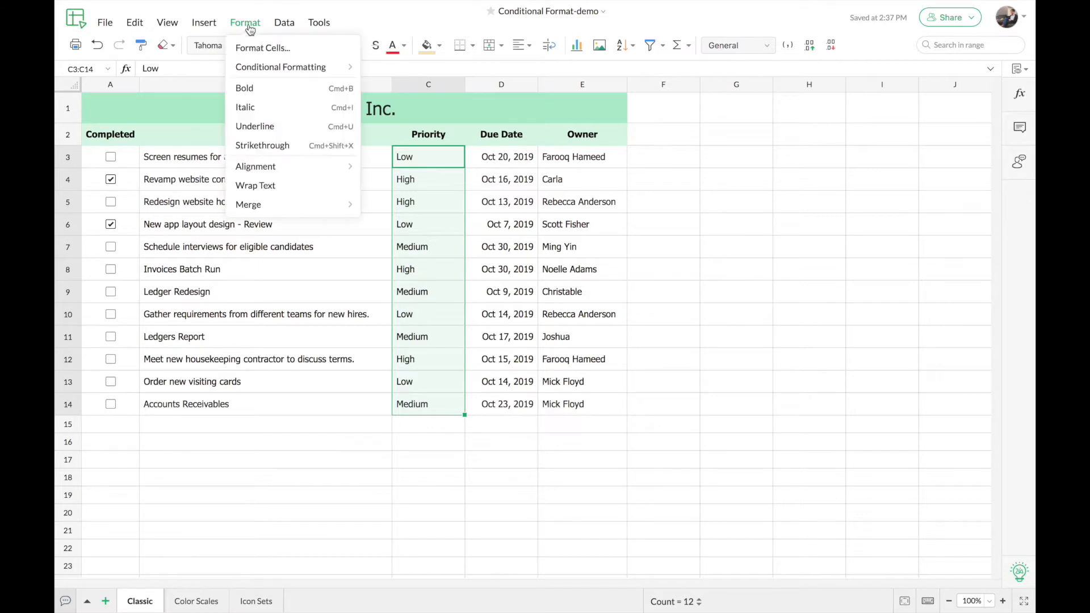
pyautogui.moveTo(286, 73)
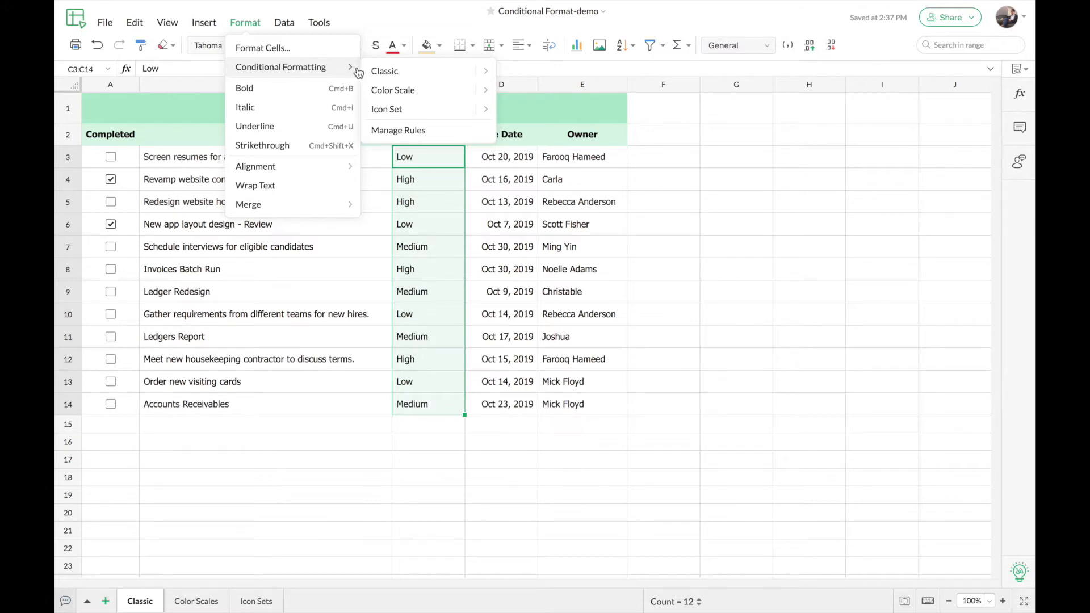
pyautogui.click(386, 72)
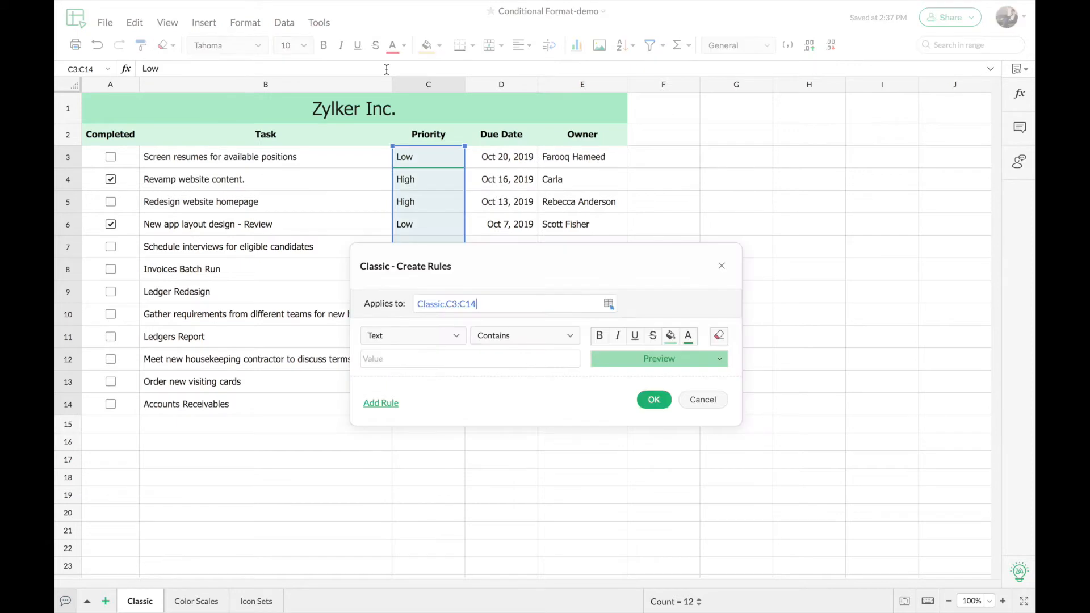
pyautogui.moveTo(501, 259); pyautogui.dragTo(657, 185)
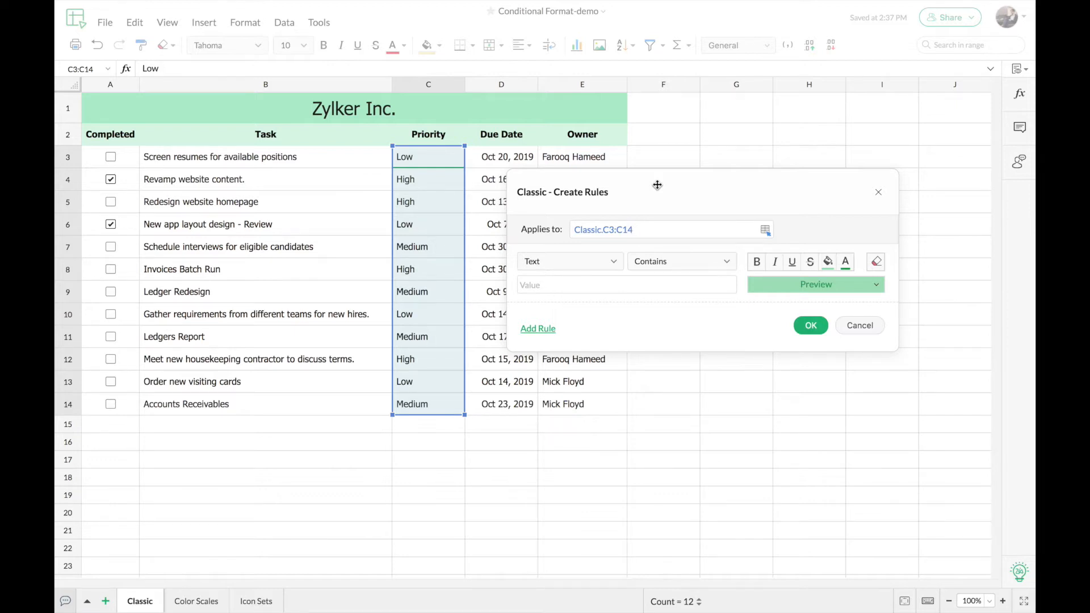
# - Examine the available condition types and the comparison options for Text and Cell value conditions
pyautogui.click(613, 262)
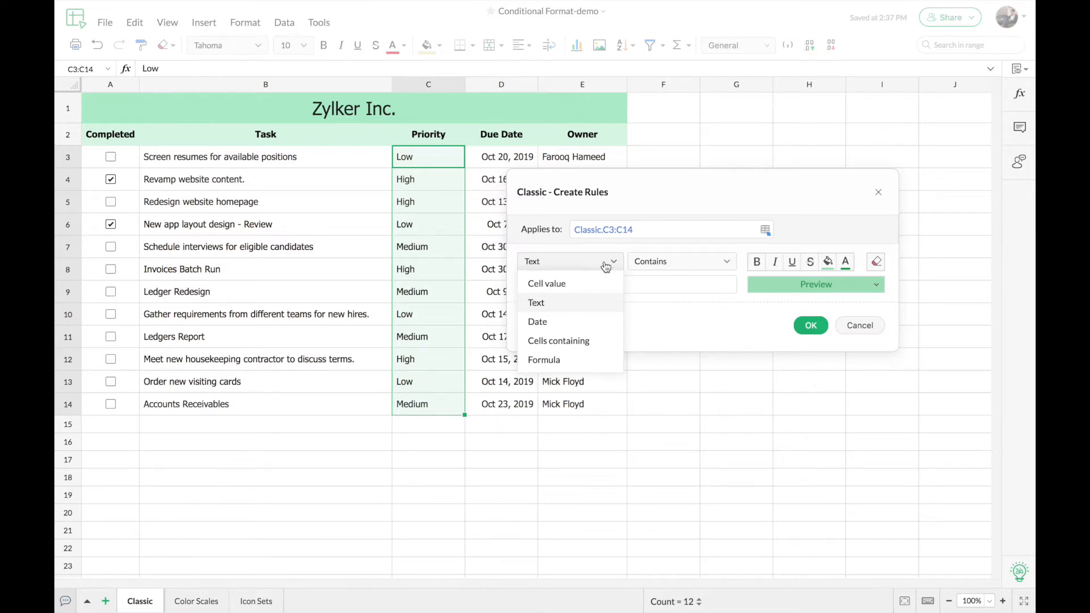
pyautogui.click(668, 264)
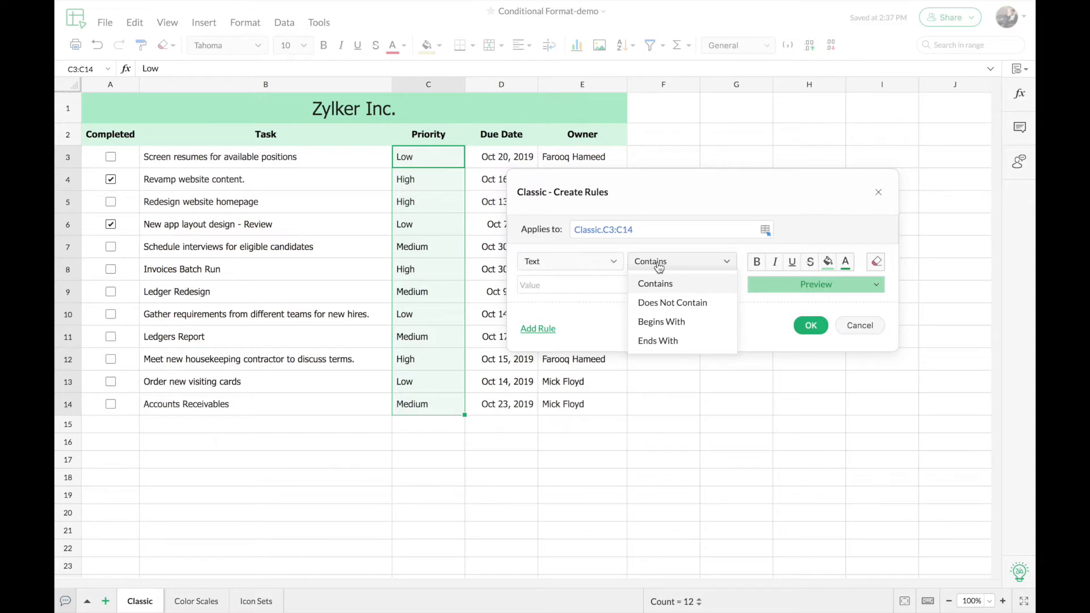
pyautogui.click(615, 262)
pyautogui.click(589, 286)
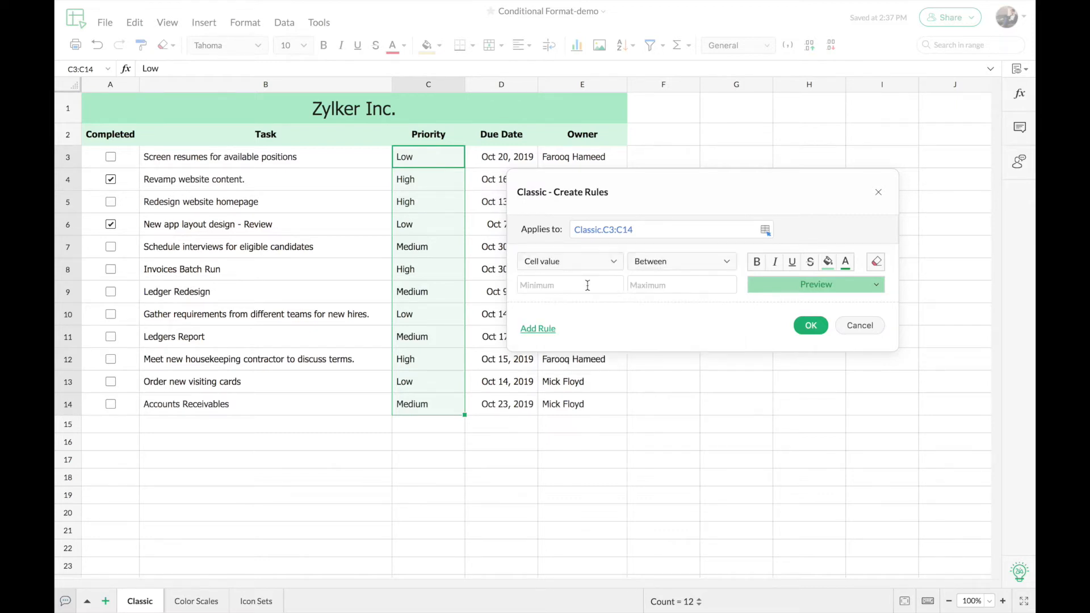
pyautogui.click(677, 265)
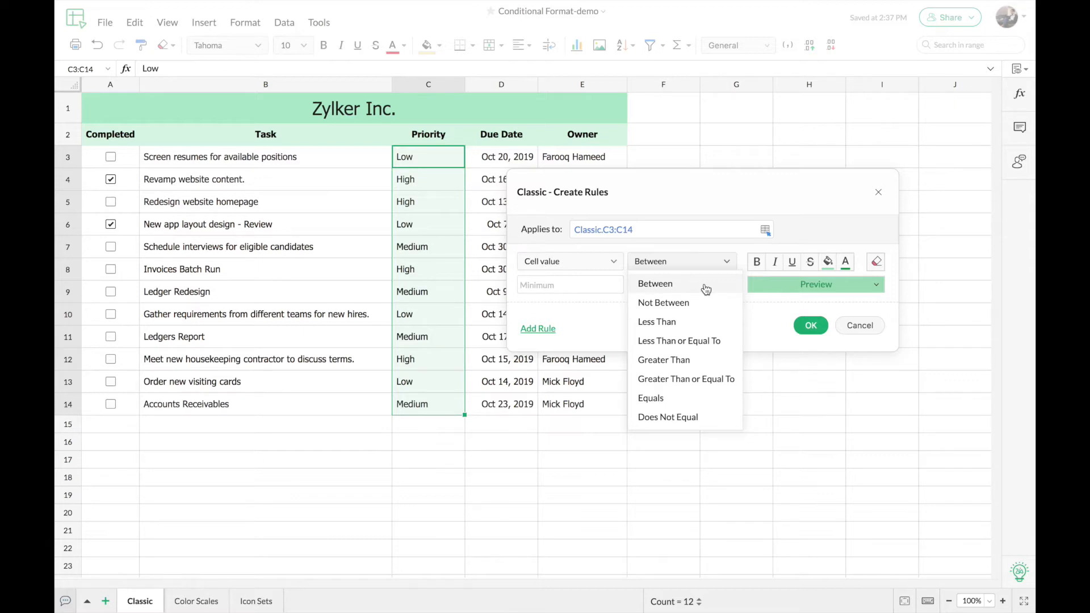
pyautogui.click(695, 266)
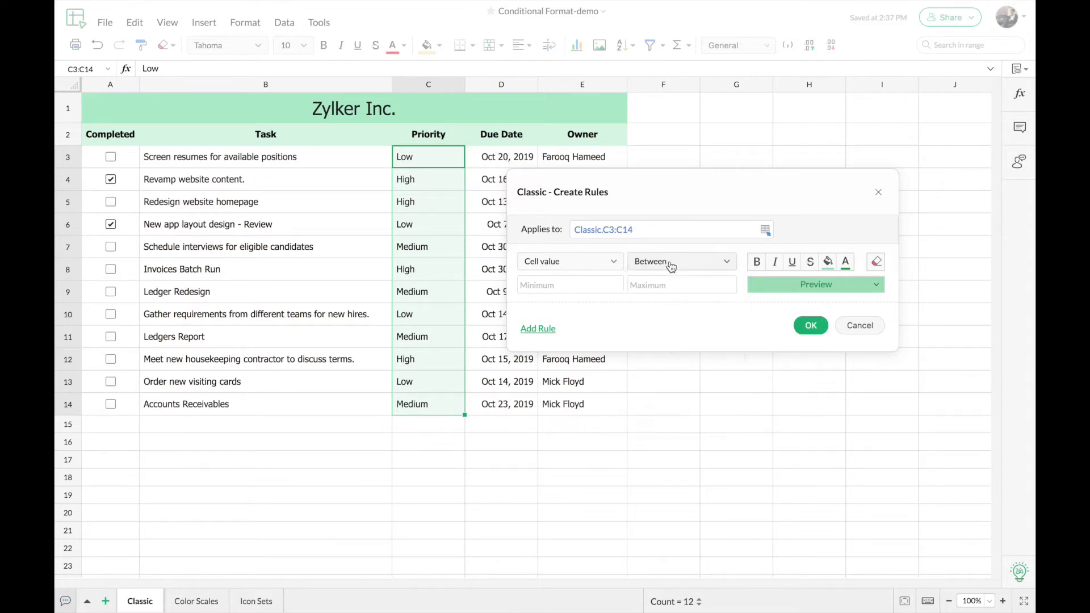
# - Review the criteria offered for Text conditions, and the criteria and calendar picker offered for Date conditions
pyautogui.click(611, 269)
pyautogui.click(588, 305)
pyautogui.click(673, 271)
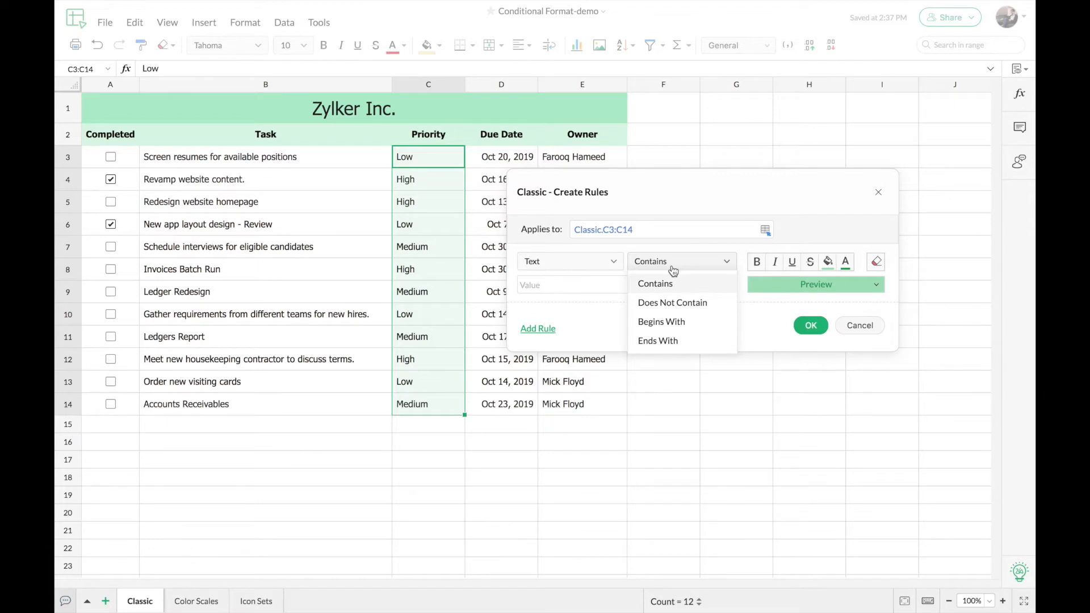
pyautogui.click(673, 267)
pyautogui.click(601, 262)
pyautogui.click(587, 319)
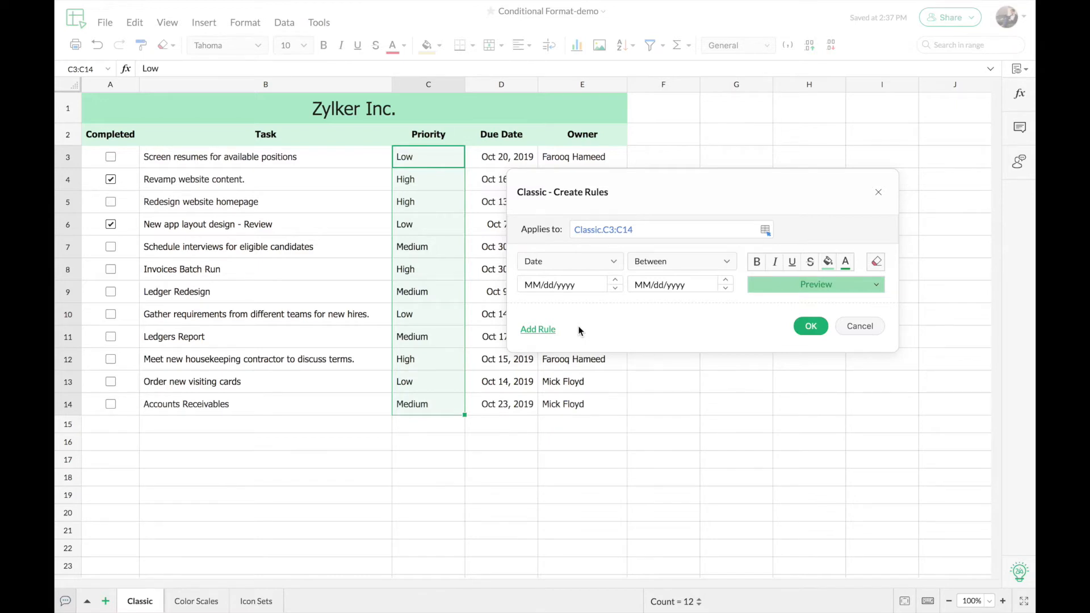
pyautogui.click(687, 261)
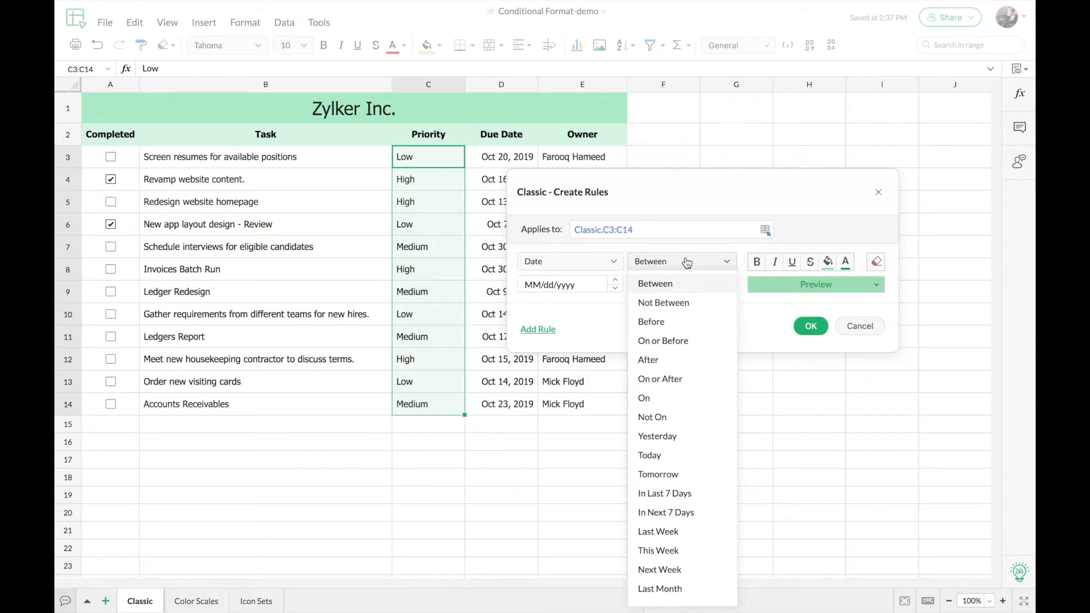
pyautogui.click(587, 283)
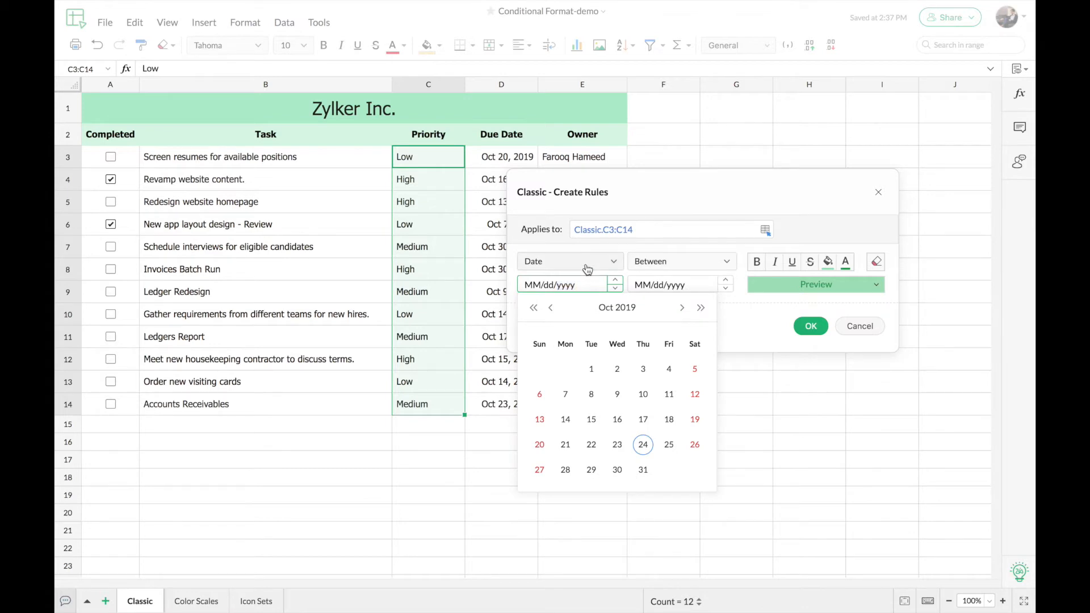
# - Examine the criteria offered for Cells containing conditions and the input offered for Formula conditions
pyautogui.click(601, 261)
pyautogui.click(568, 340)
pyautogui.click(614, 265)
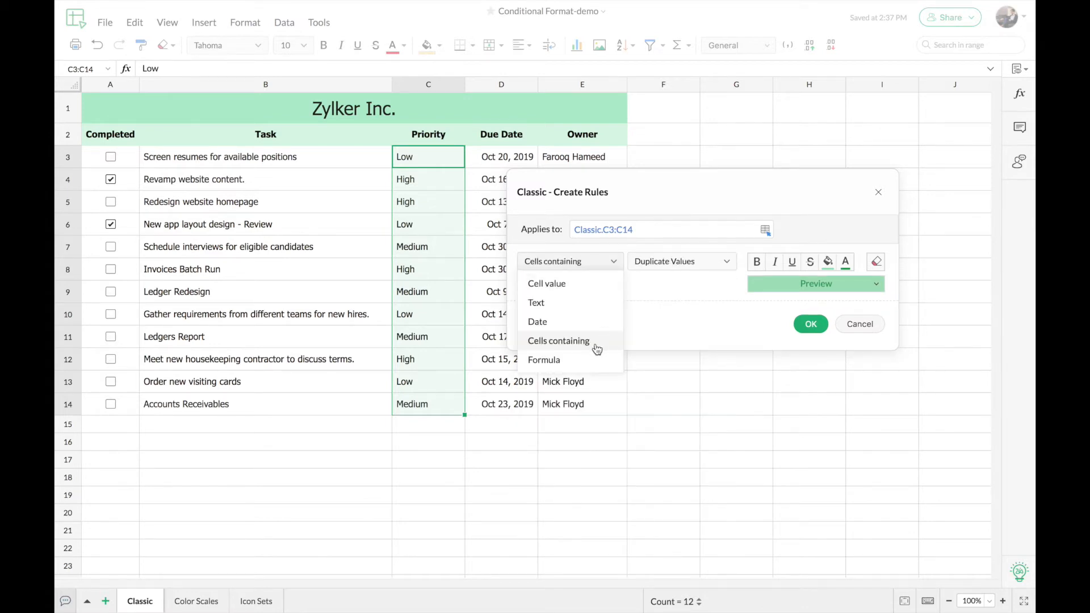
pyautogui.click(595, 344)
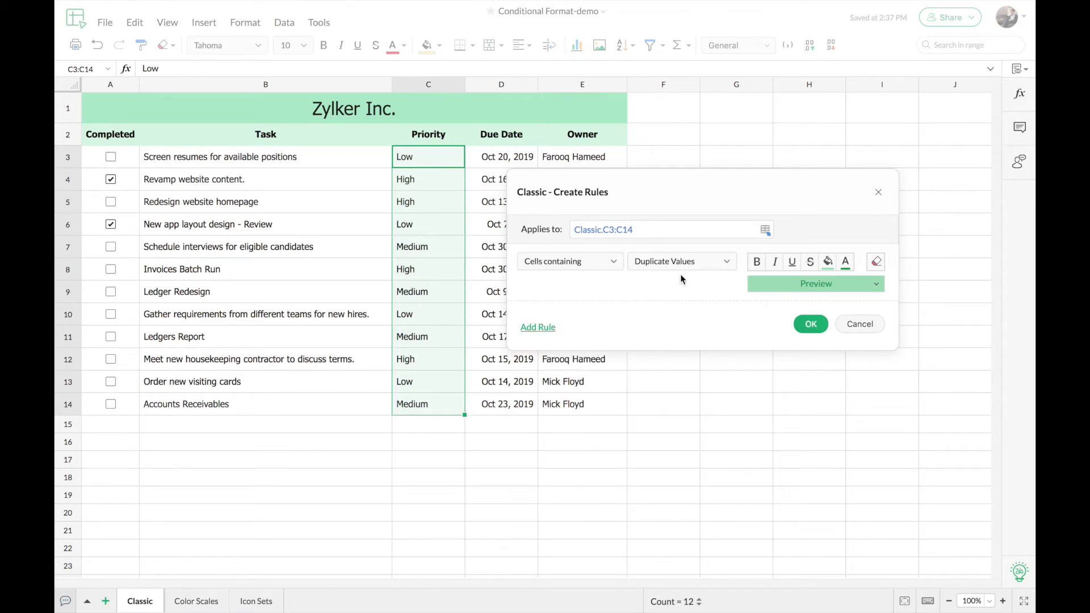
pyautogui.click(713, 270)
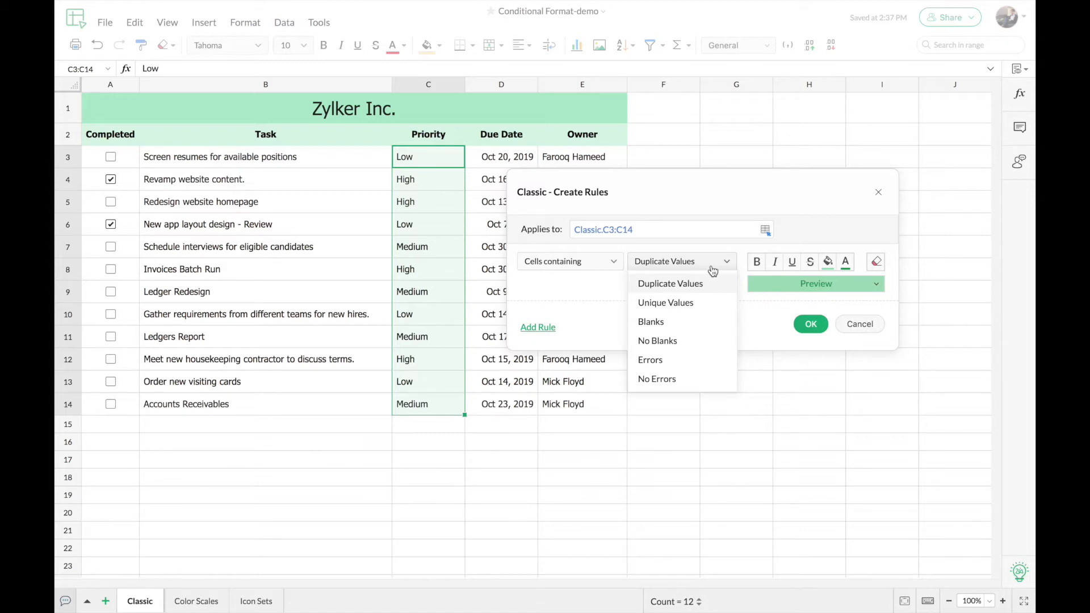
pyautogui.click(712, 269)
pyautogui.click(613, 274)
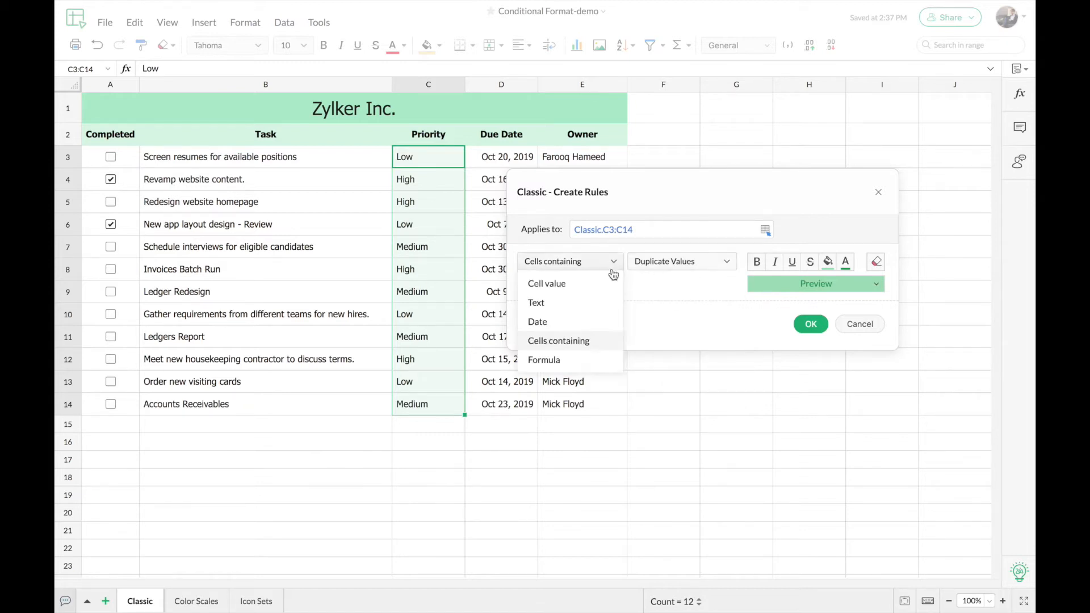
pyautogui.click(580, 361)
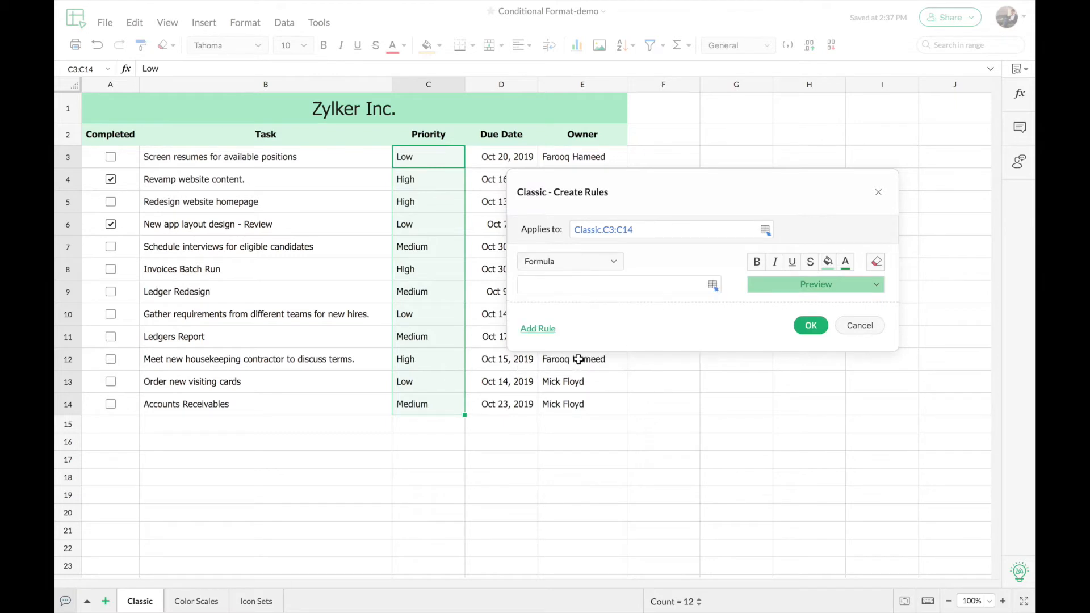
# - Set the rule's condition to Text, Contains, with the value High
pyautogui.click(615, 271)
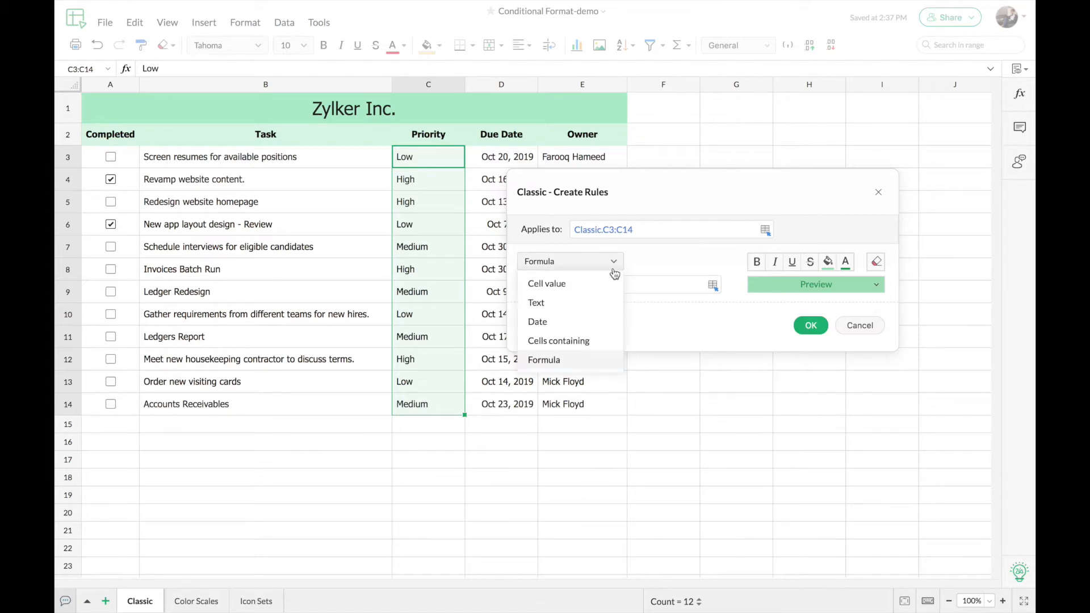
pyautogui.click(602, 305)
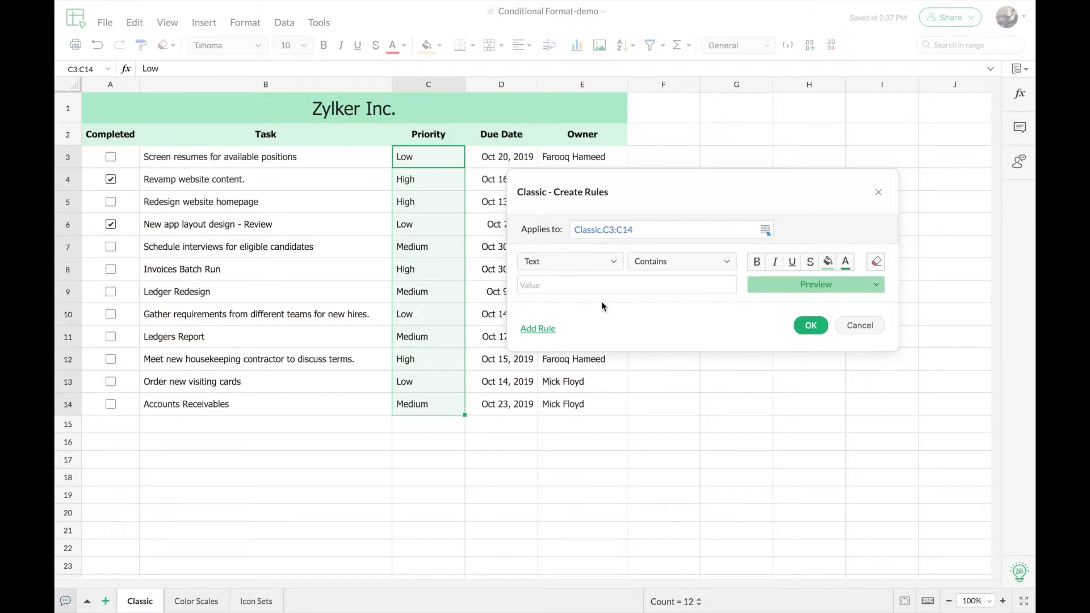
pyautogui.click(674, 266)
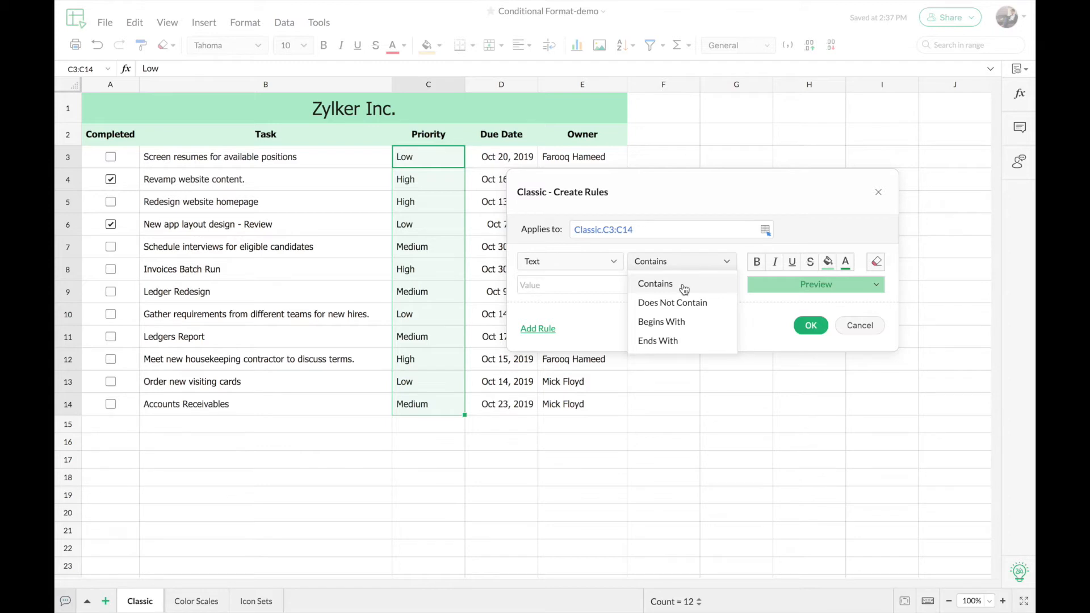
pyautogui.click(684, 288)
pyautogui.click(610, 285)
pyautogui.write('High')
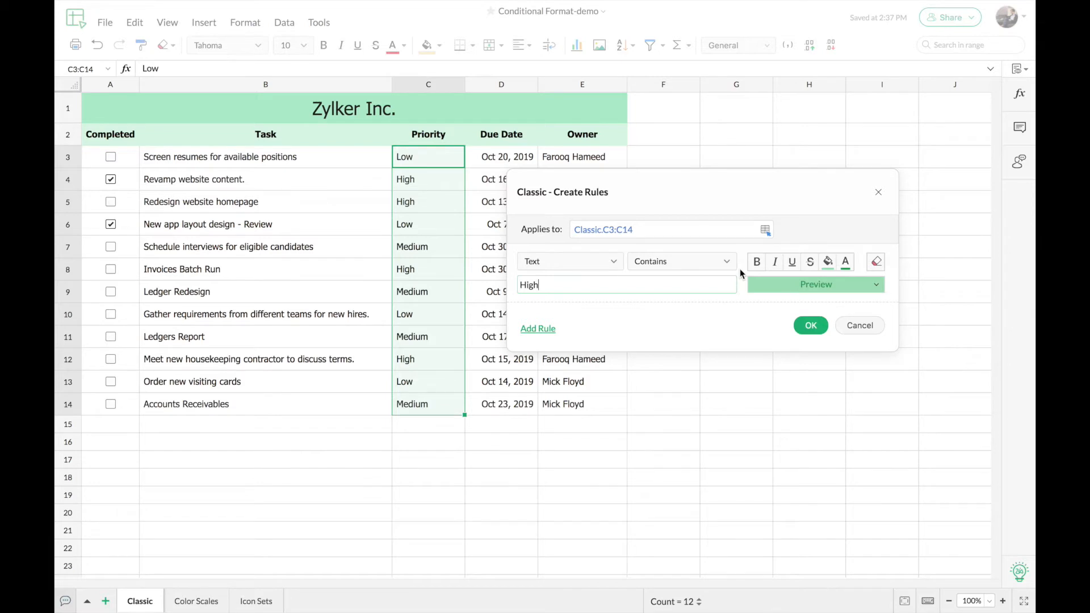
# - Give the rule the preset style with red text on a light red fill and apply it to the Priority cells
pyautogui.click(828, 262)
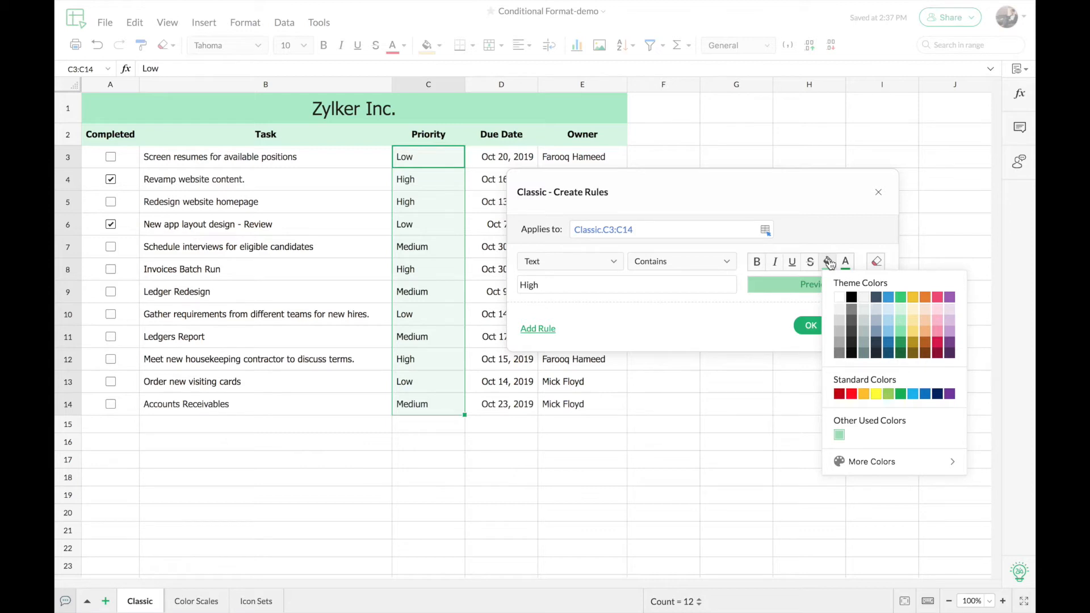
pyautogui.click(836, 241)
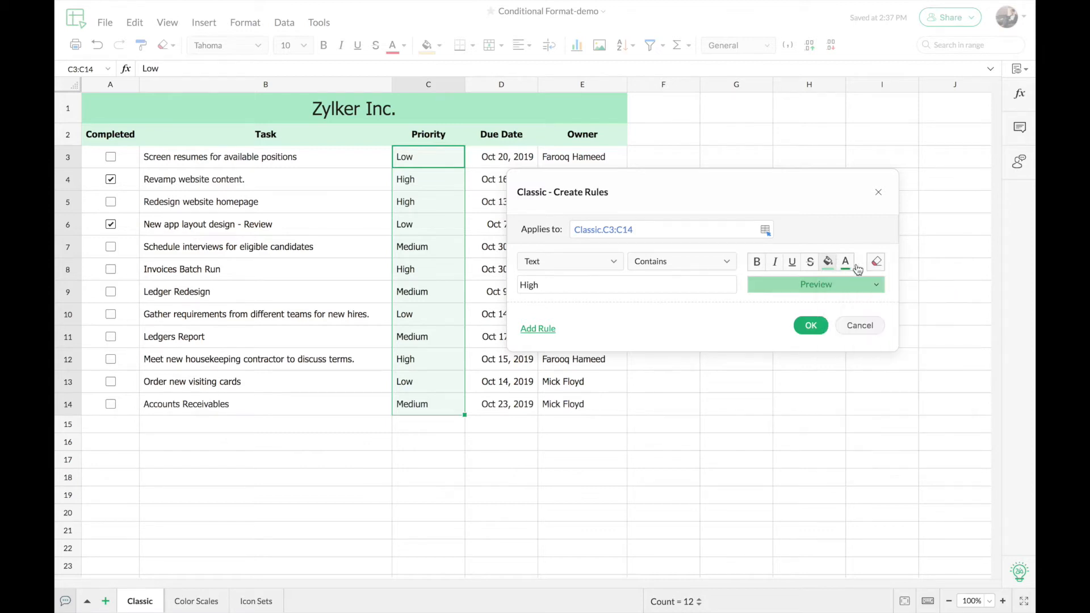
pyautogui.click(878, 287)
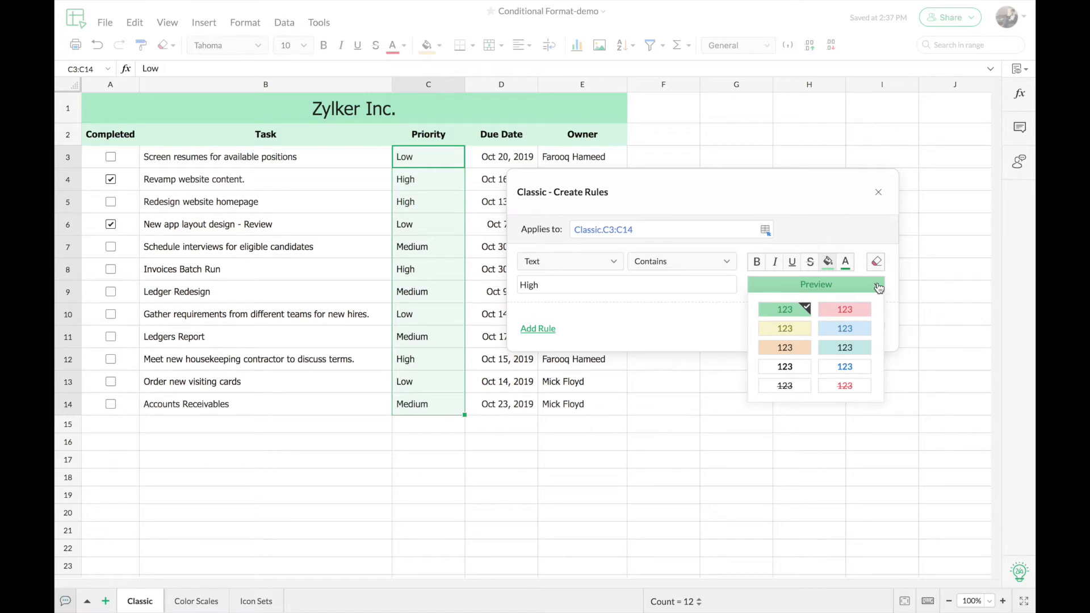
pyautogui.click(862, 315)
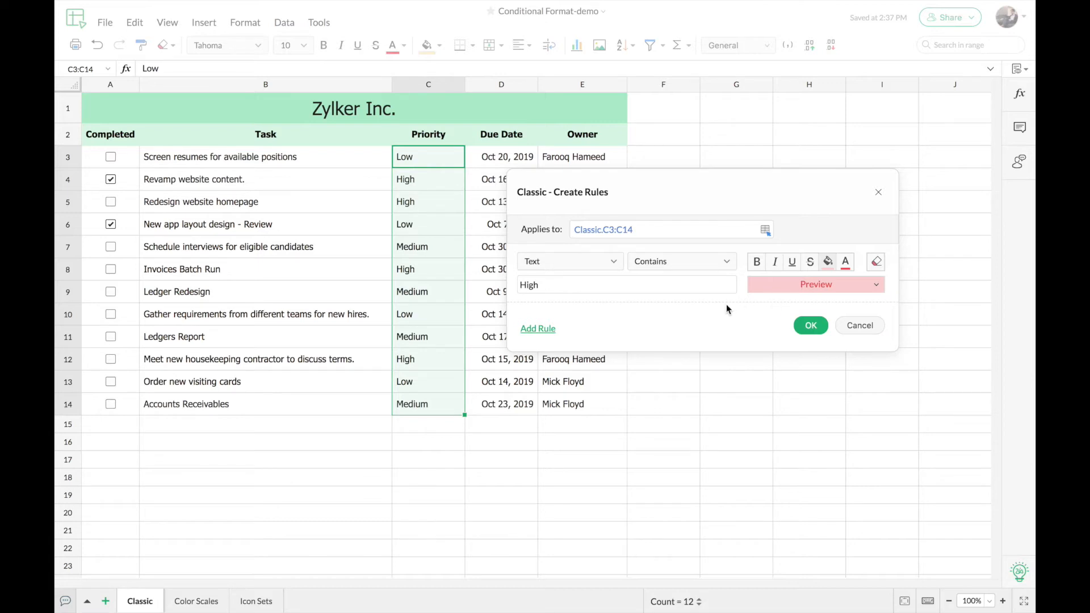
pyautogui.click(808, 324)
pyautogui.click(501, 269)
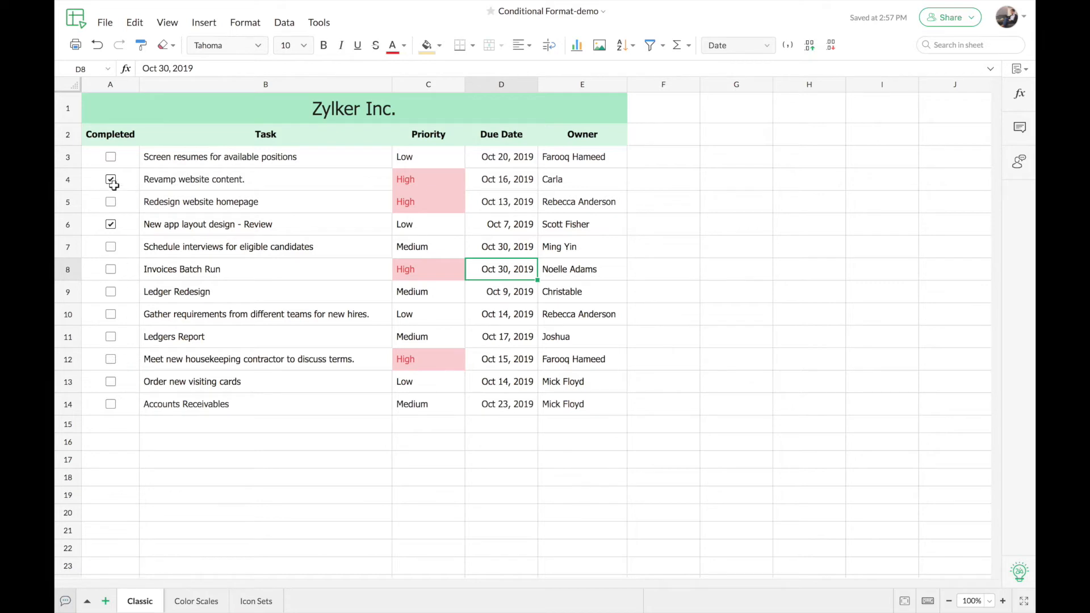
# - Open the manager of conditional formatting rules for the Classic sheet and move it clear of the Priority column
pyautogui.click(167, 158)
pyautogui.click(248, 25)
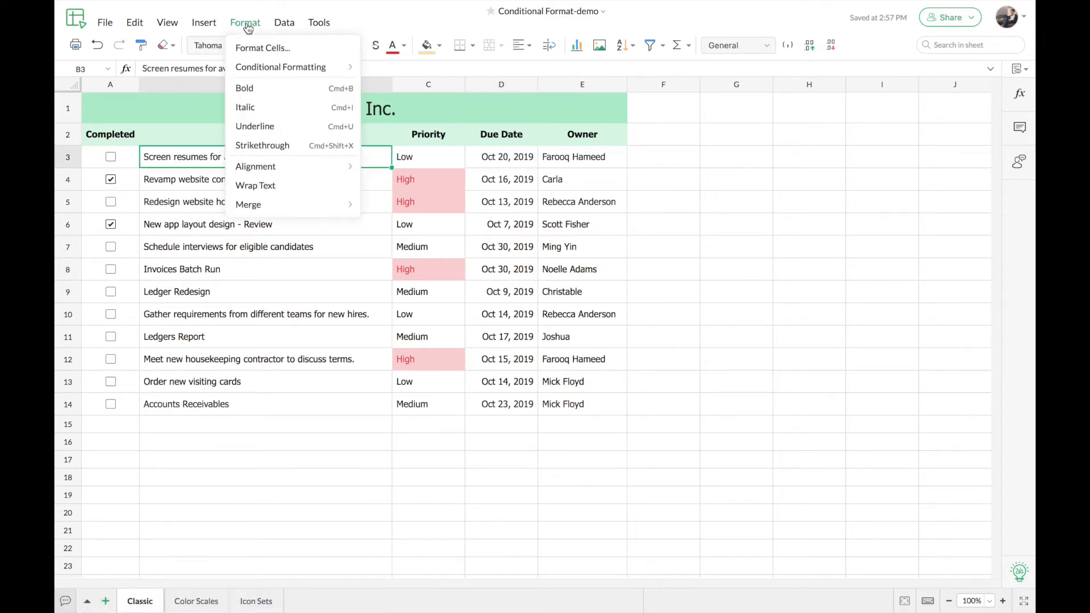
pyautogui.moveTo(282, 68)
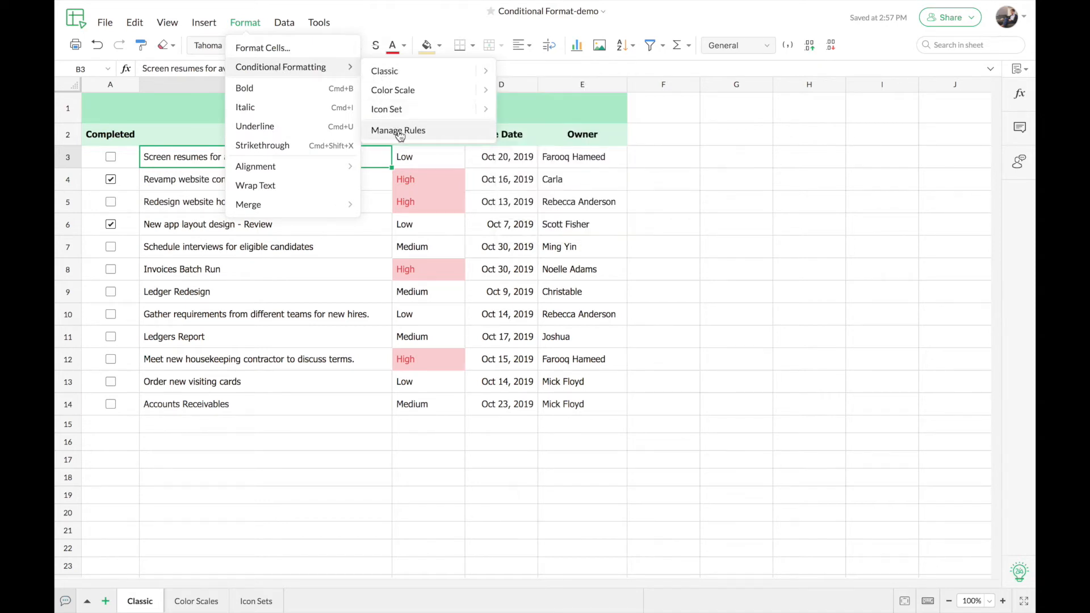
pyautogui.click(437, 135)
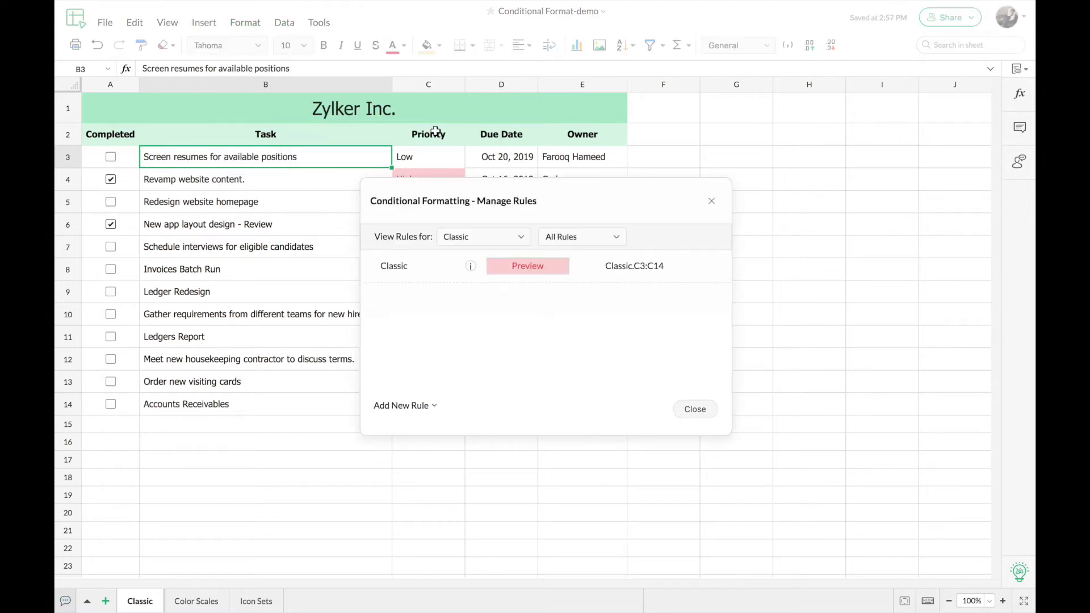
pyautogui.moveTo(537, 193); pyautogui.dragTo(696, 157)
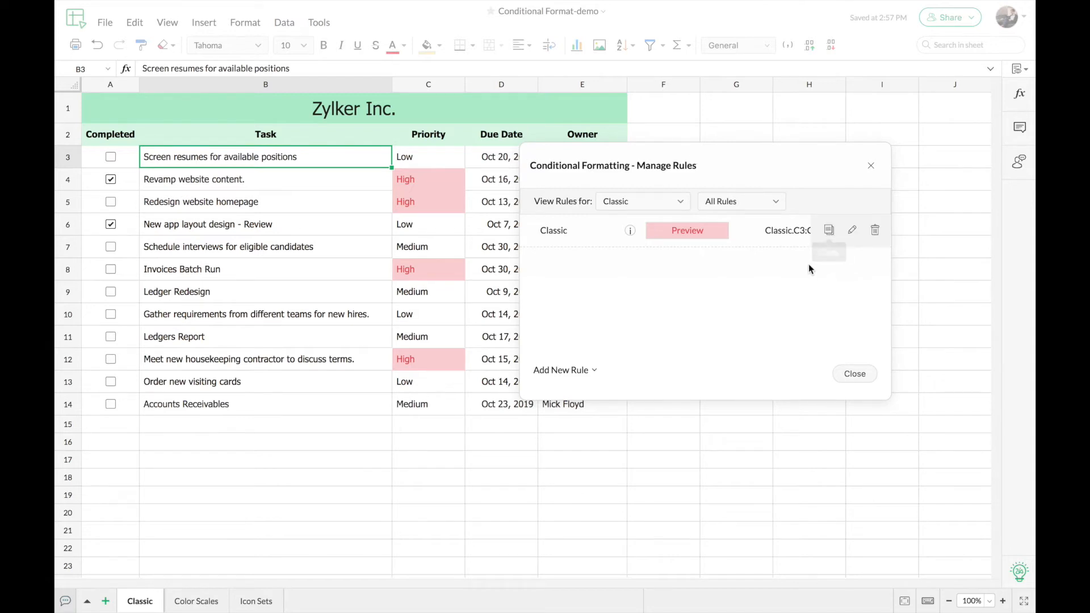
pyautogui.click(882, 232)
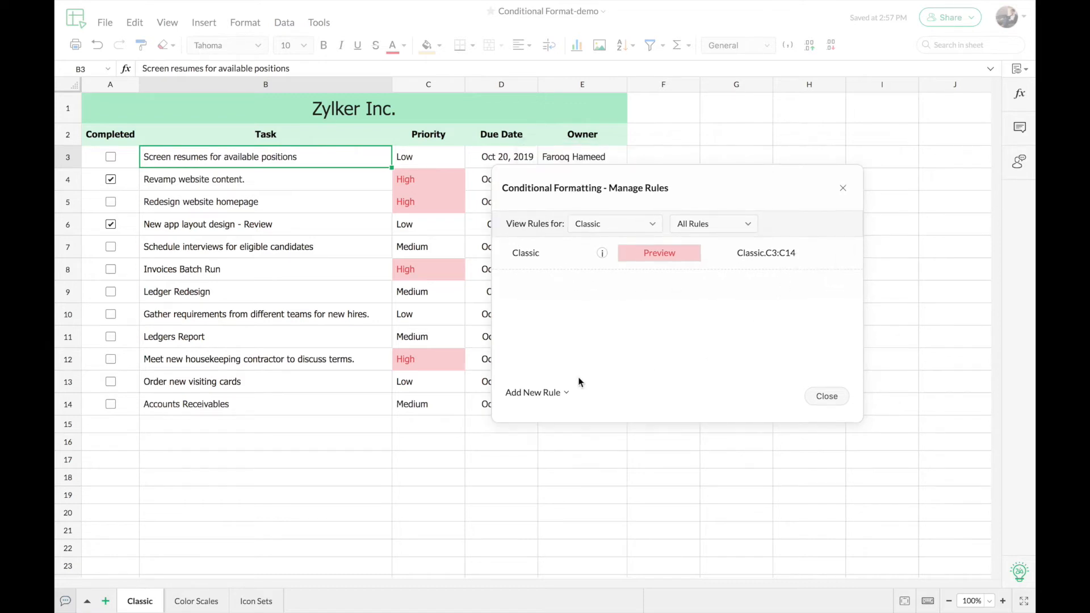
# - Add a new Classic rule and set its range to the task cells B3:E14
pyautogui.click(565, 394)
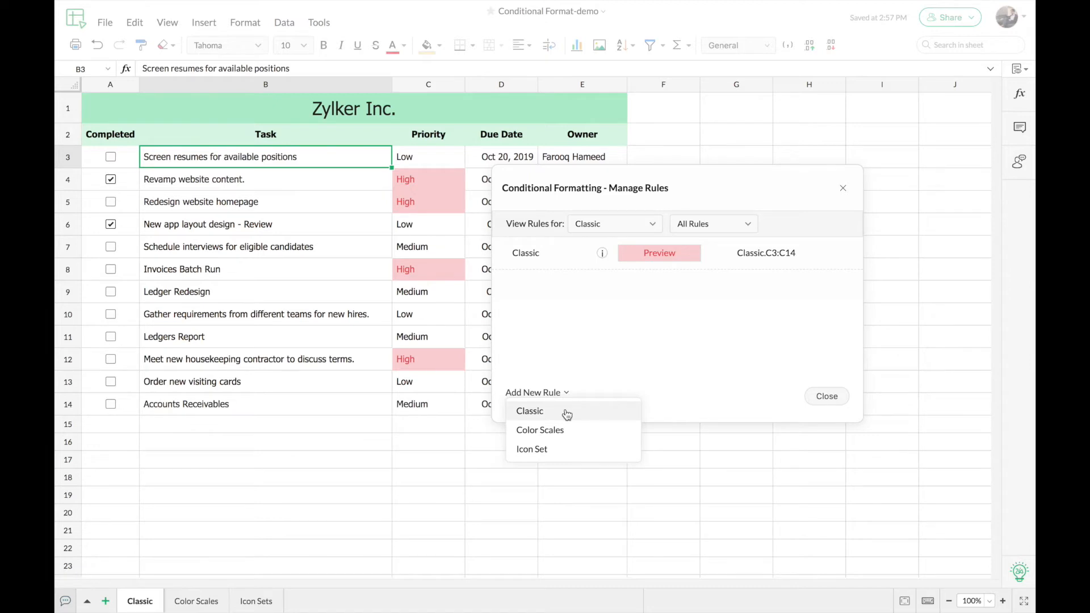
pyautogui.click(566, 415)
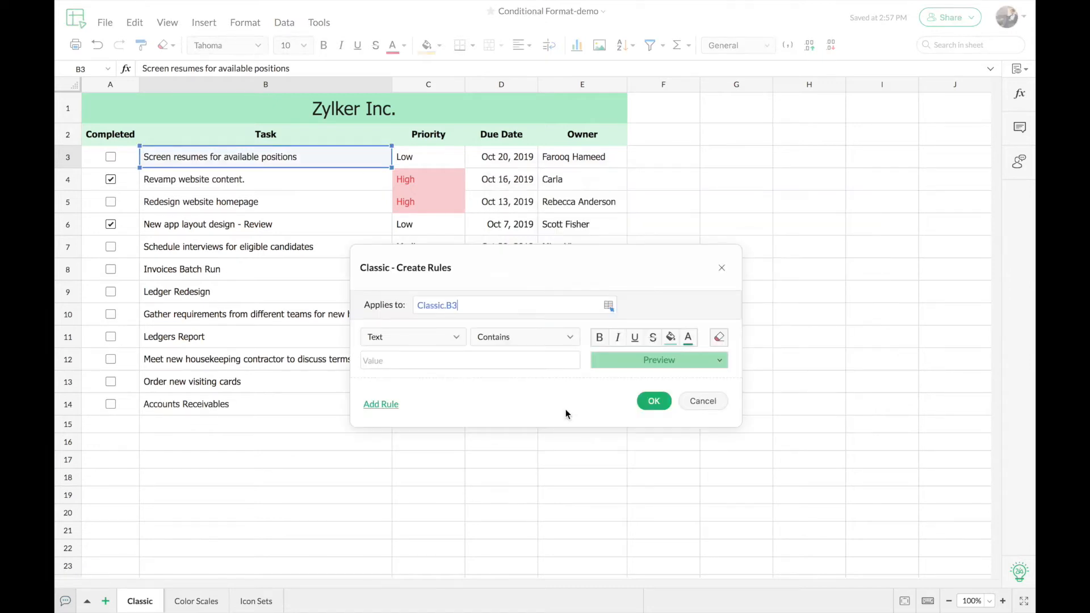
pyautogui.moveTo(541, 263); pyautogui.dragTo(703, 198)
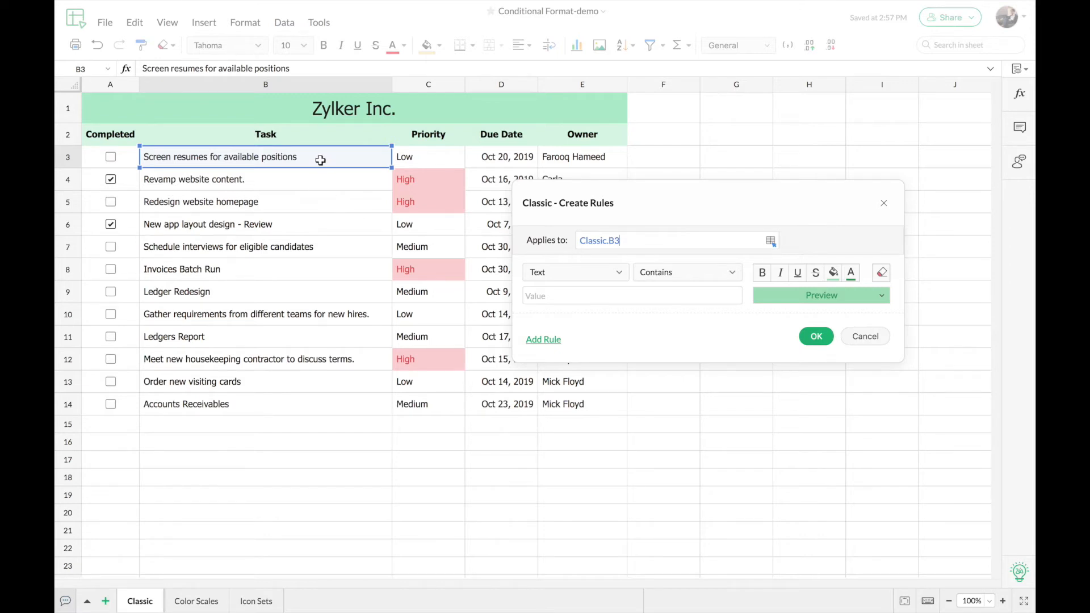
pyautogui.moveTo(320, 160); pyautogui.dragTo(572, 405)
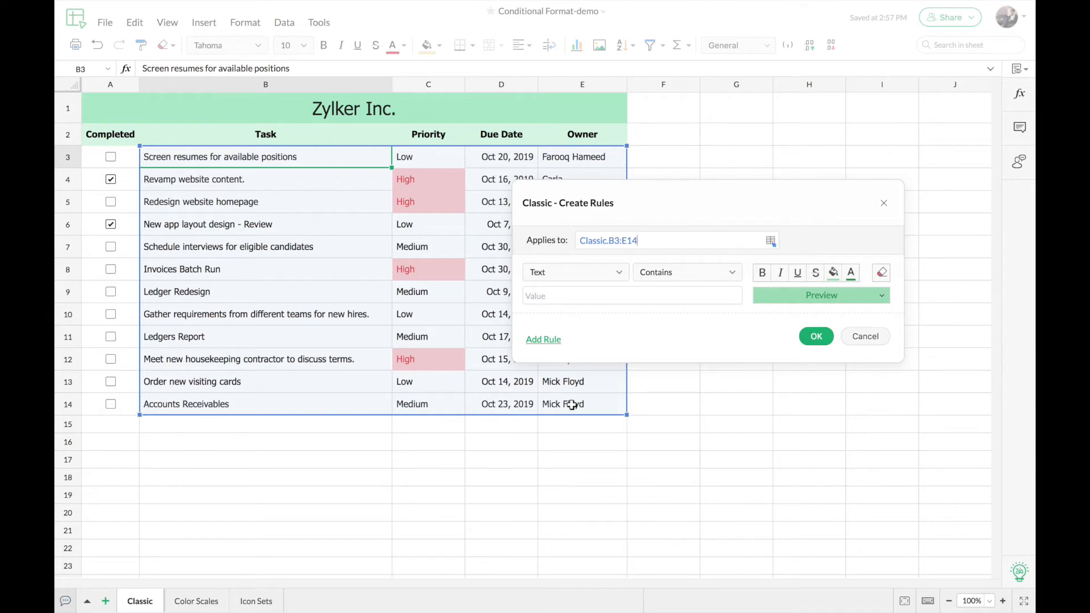
# - Set the rule's condition to the formula =IF(Classic.$A3=TRUE), with the Completed column locked as an absolute reference
pyautogui.click(620, 273)
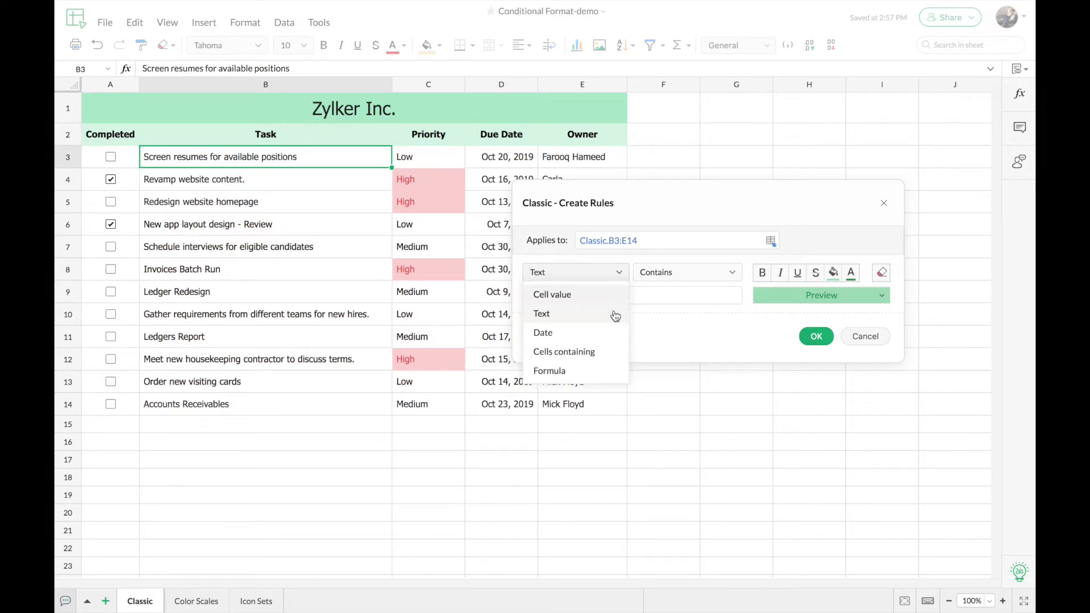
pyautogui.click(599, 371)
pyautogui.click(574, 298)
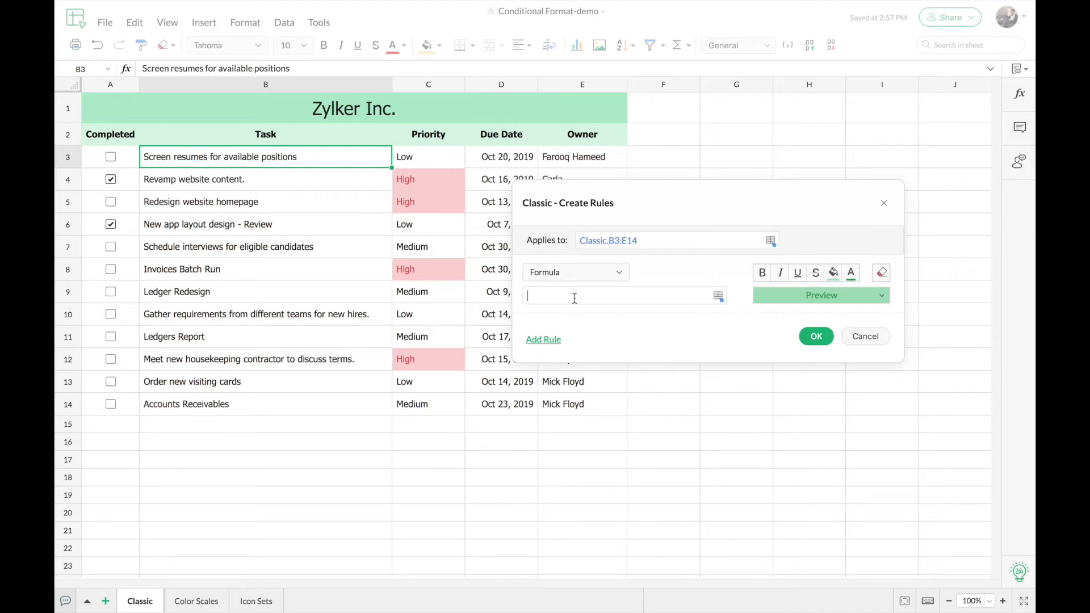
pyautogui.write('=IF(')
pyautogui.click(125, 162)
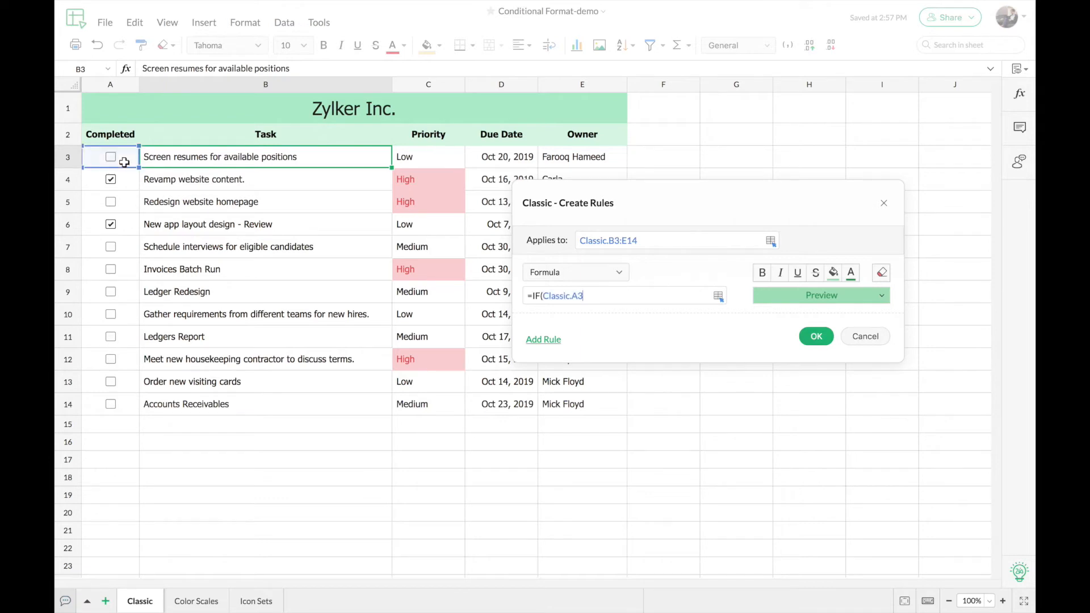
pyautogui.write('=TRUE')
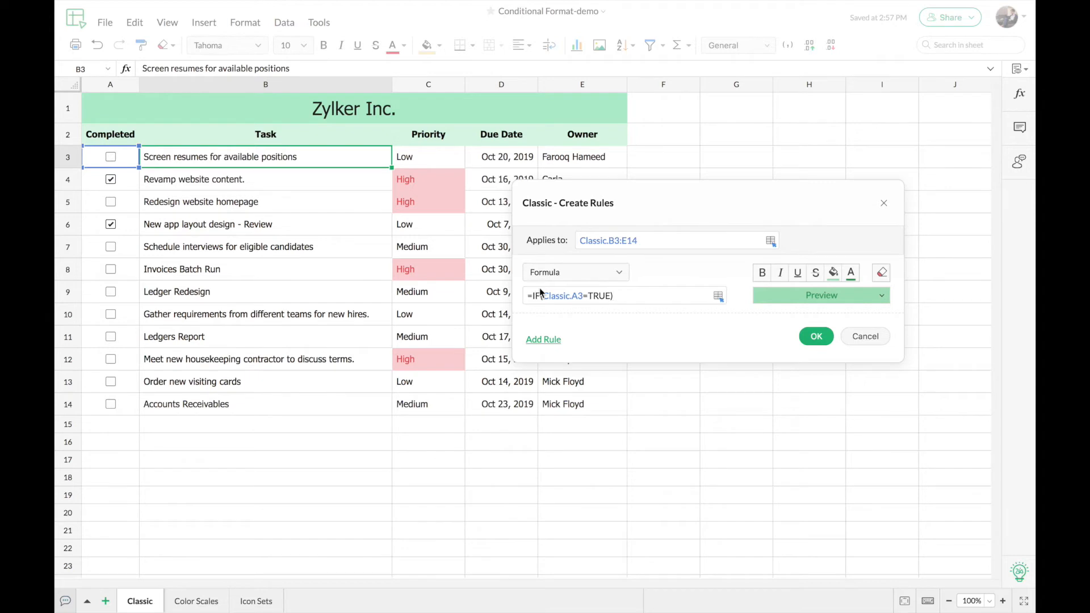
pyautogui.moveTo(572, 296); pyautogui.dragTo(584, 295)
pyautogui.click(584, 295)
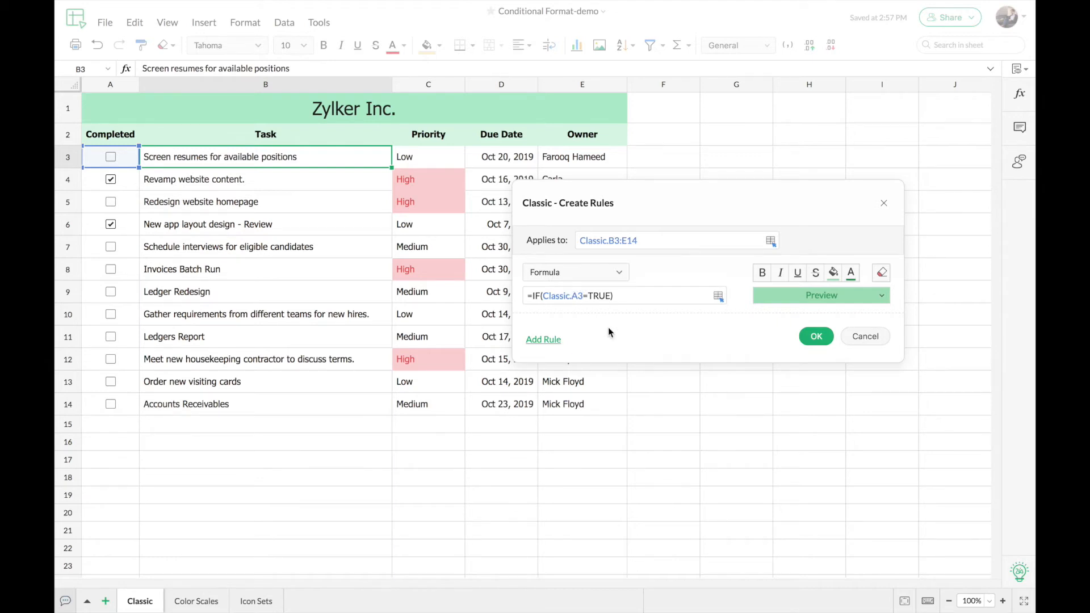
pyautogui.write('$')
pyautogui.click(673, 275)
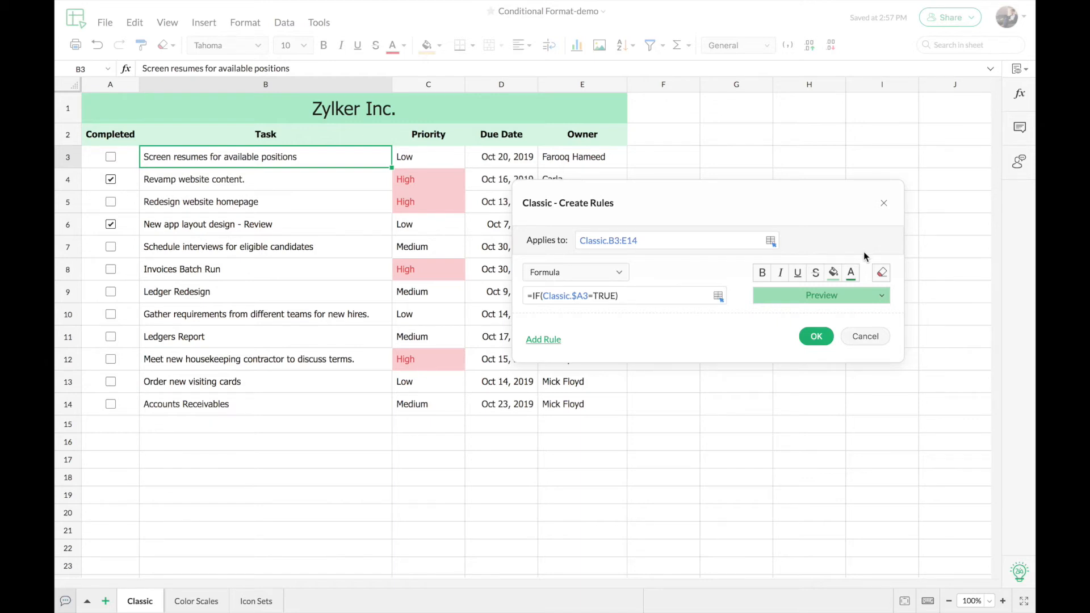
# - Clear the rule's default style, give it strikethrough, a light grey fill and grey text, and apply the rule
pyautogui.click(883, 277)
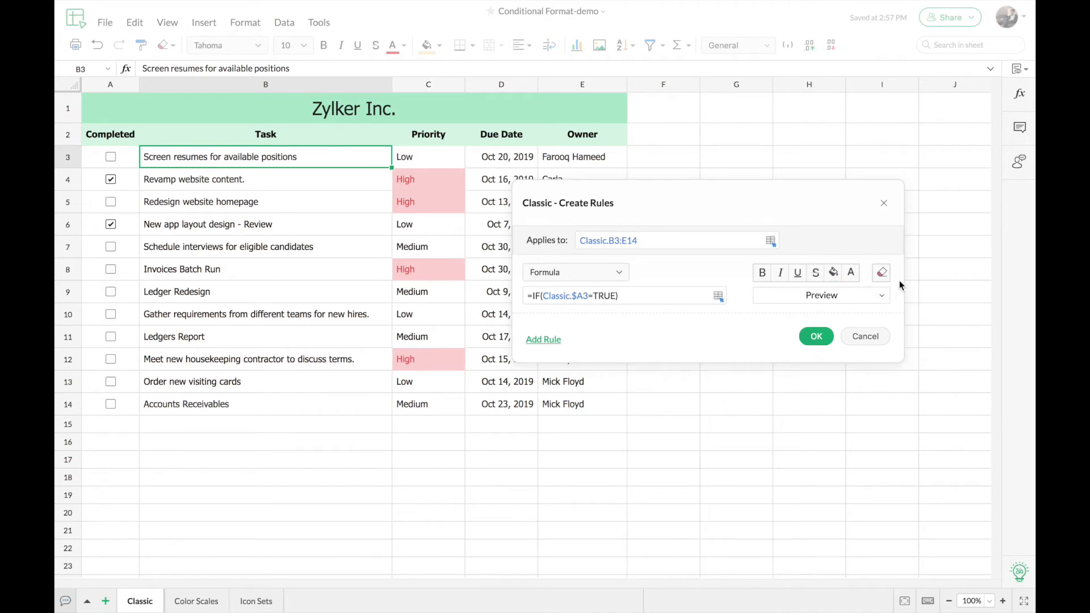
pyautogui.click(815, 279)
pyautogui.click(832, 276)
pyautogui.click(844, 327)
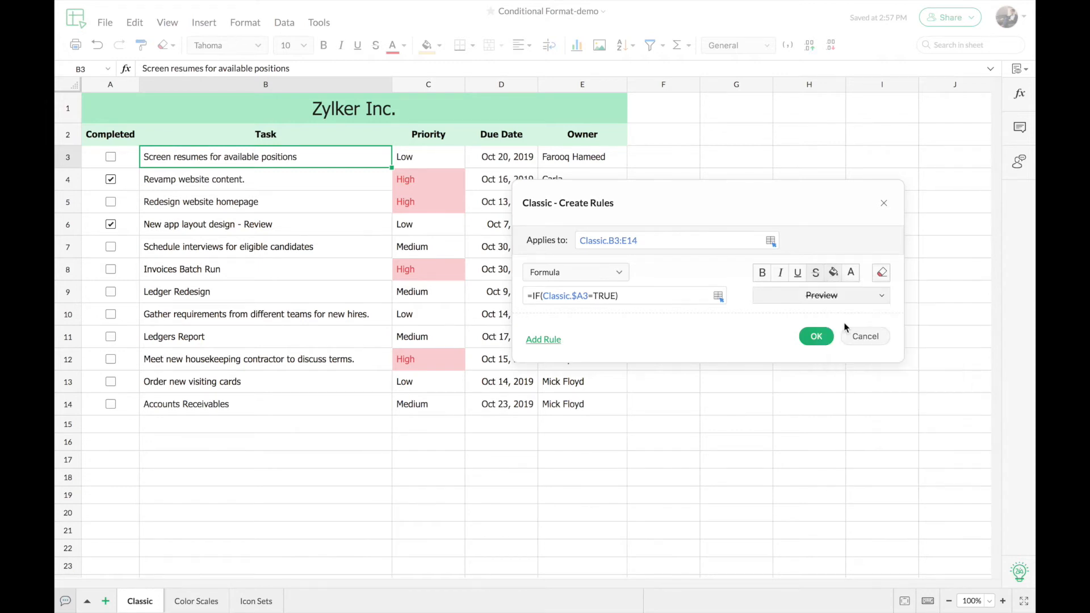
pyautogui.click(851, 274)
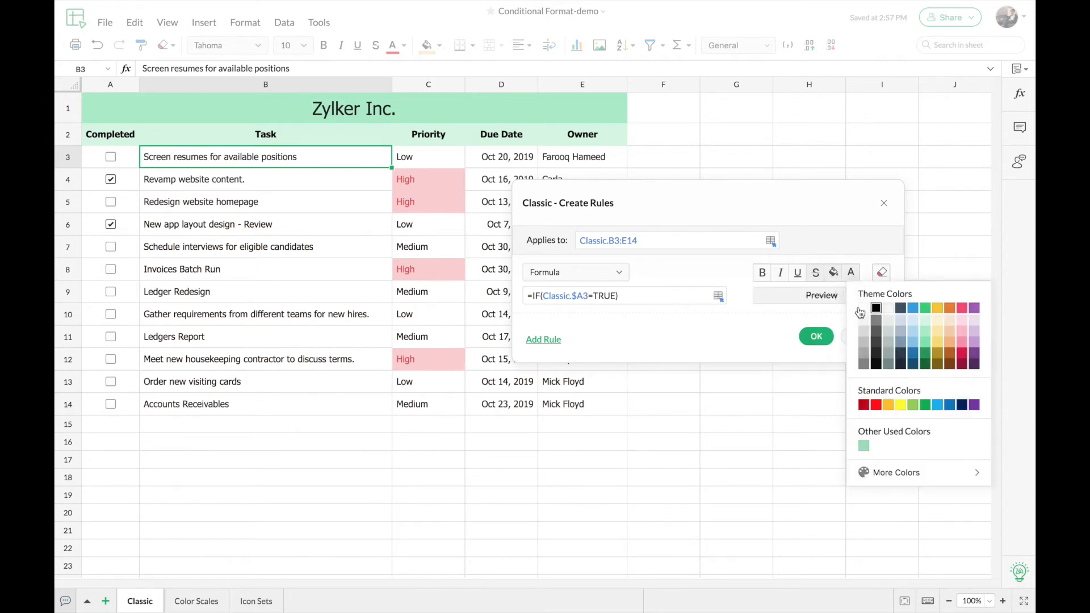
pyautogui.click(864, 335)
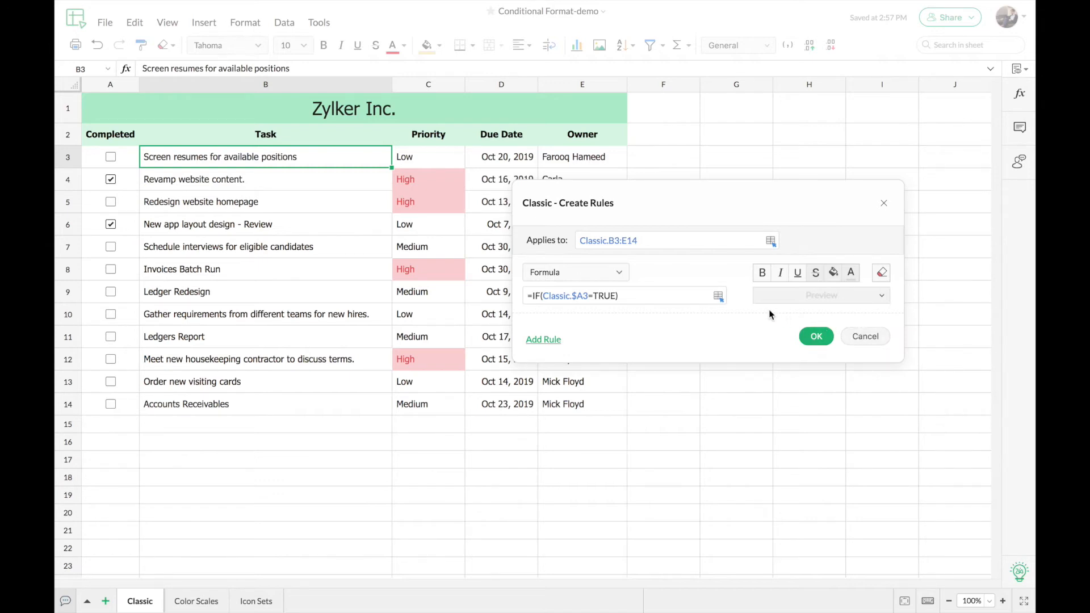
pyautogui.click(817, 338)
# - Move the rule manager clear of the task table and mark the tasks in rows 10 and 11 as completed
pyautogui.moveTo(628, 194); pyautogui.dragTo(844, 168)
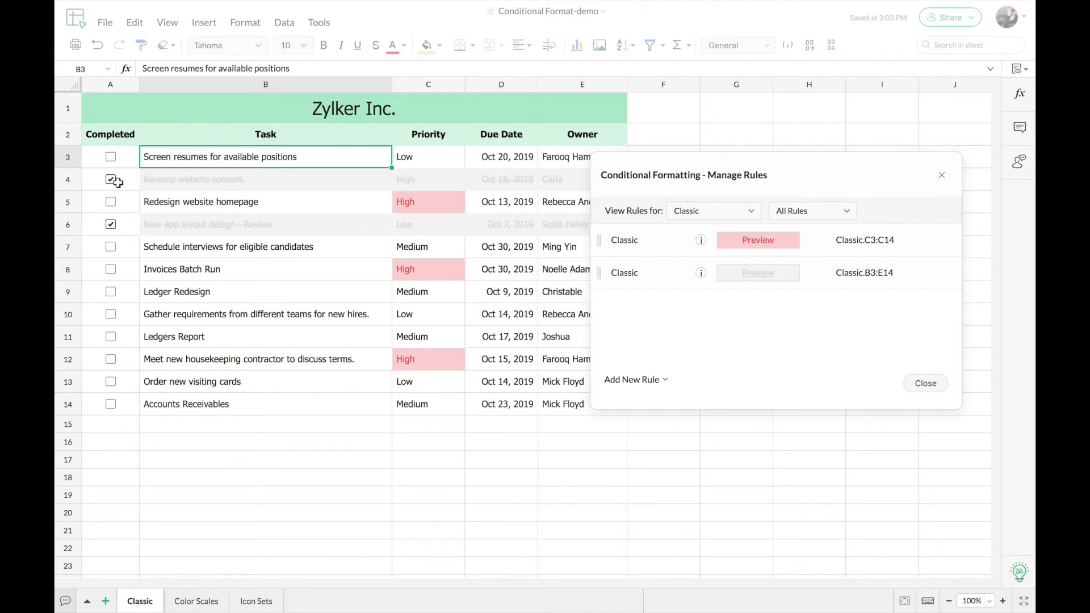
pyautogui.click(110, 315)
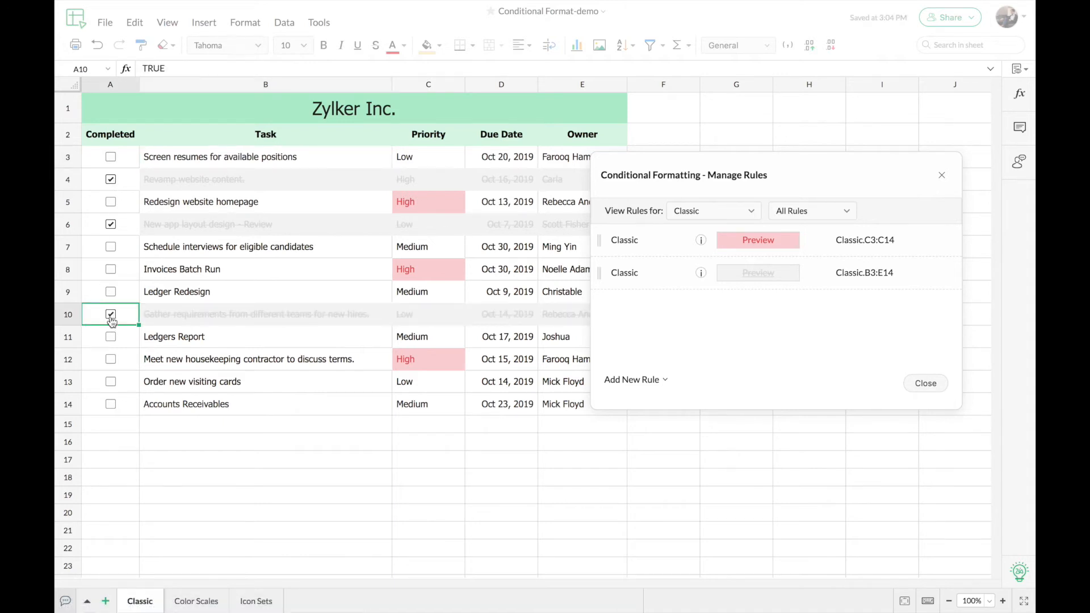
pyautogui.click(111, 338)
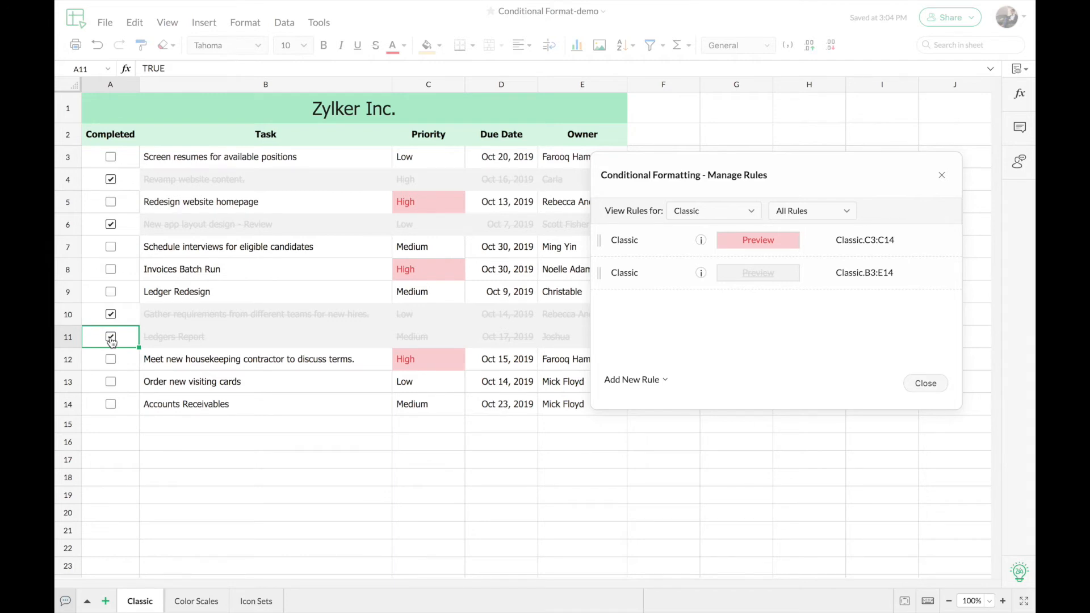
pyautogui.moveTo(689, 175); pyautogui.dragTo(705, 174)
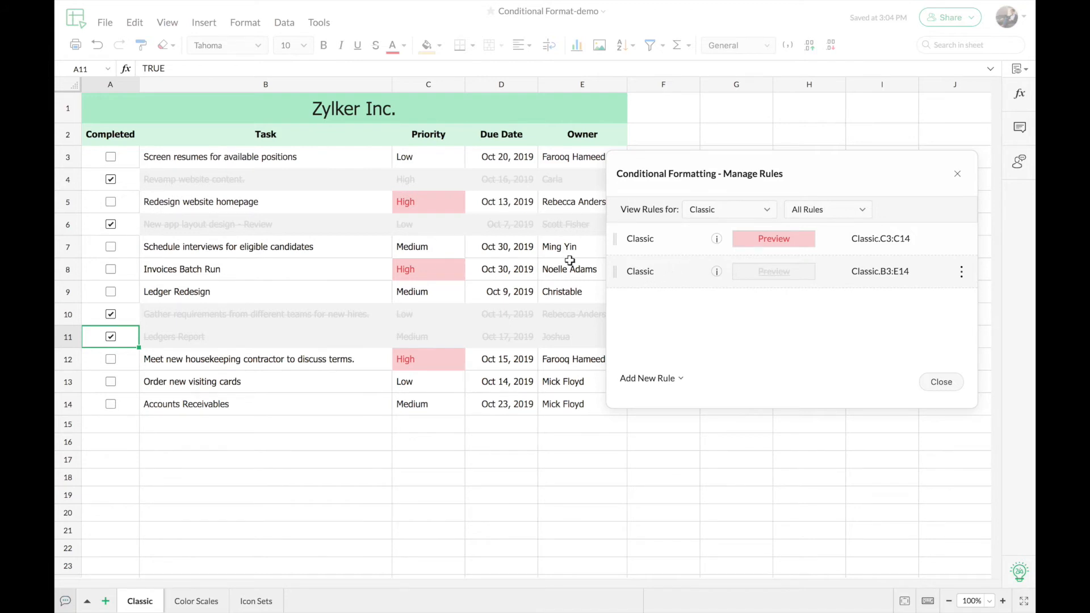
# - Move the completed-task rule for B3:E14 above the High priority rule, compare cells C4 and C5, and close the manager
pyautogui.click(442, 205)
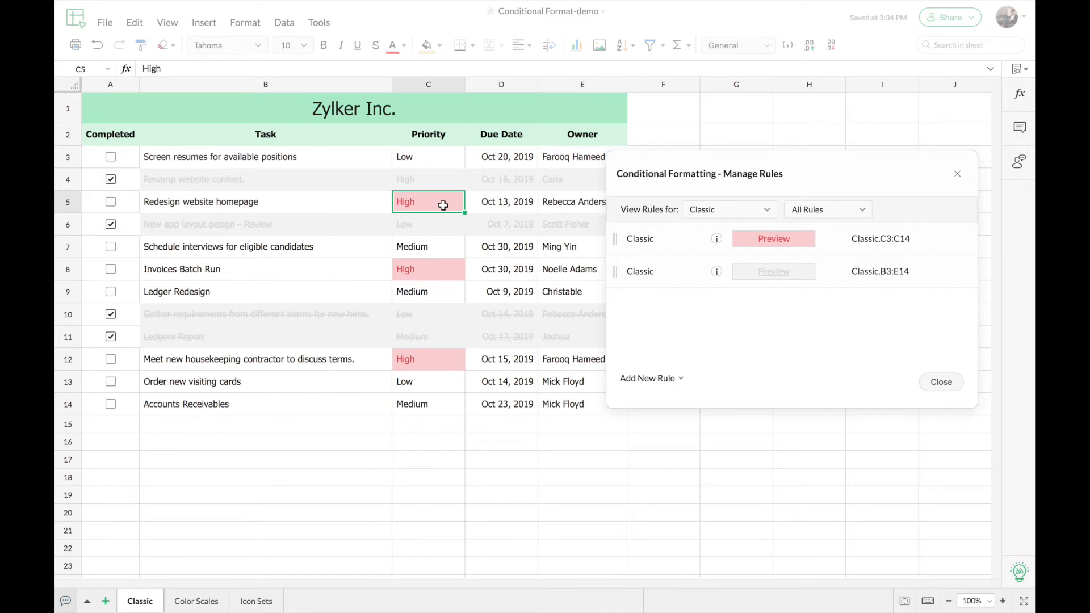
pyautogui.press('Up')
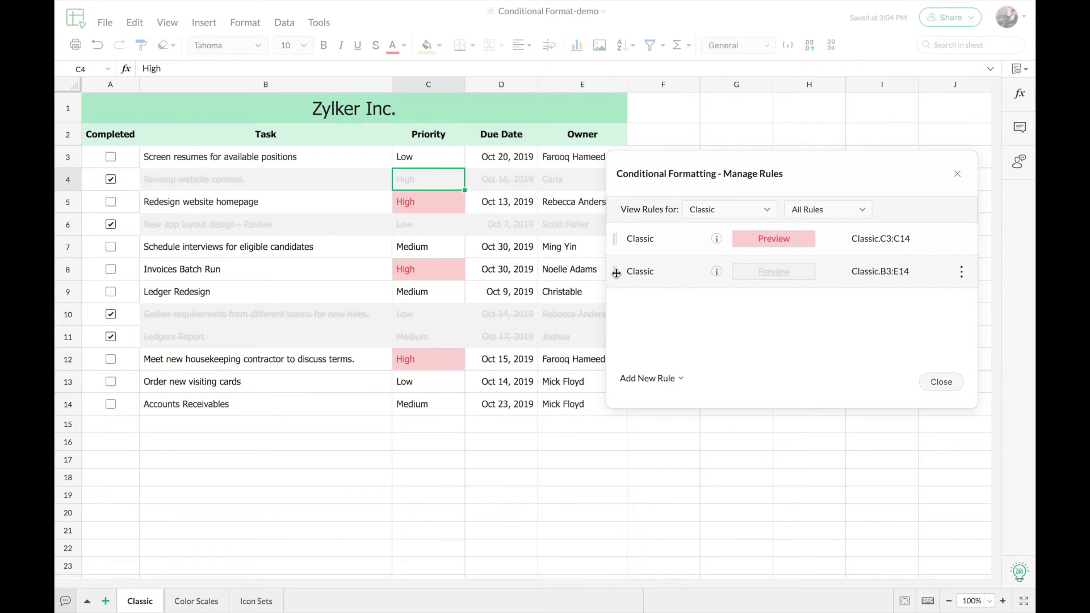
pyautogui.moveTo(615, 273); pyautogui.dragTo(615, 234)
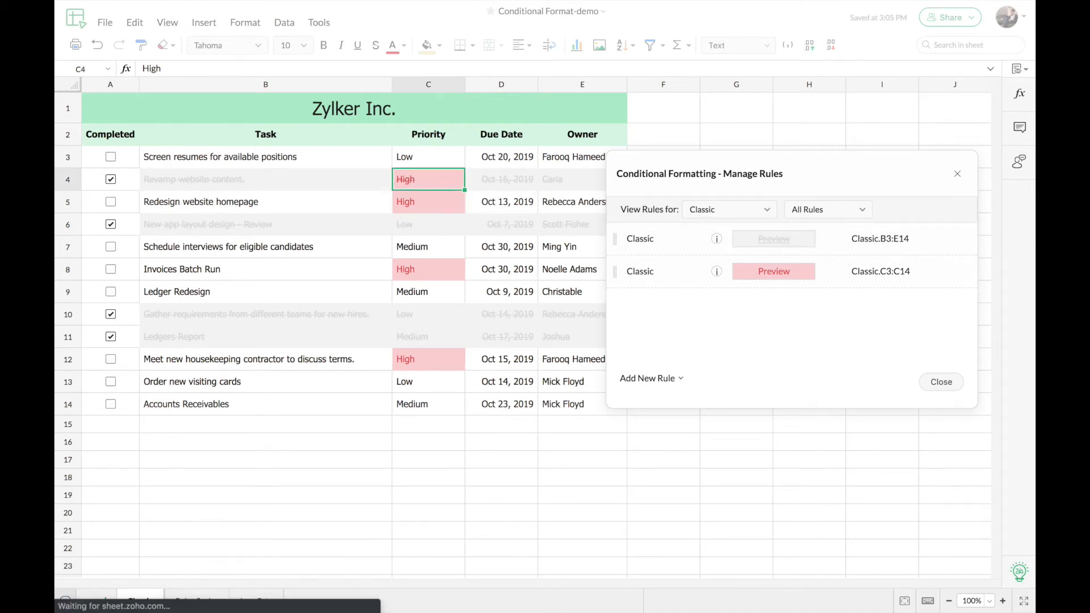
pyautogui.click(427, 202)
pyautogui.click(428, 180)
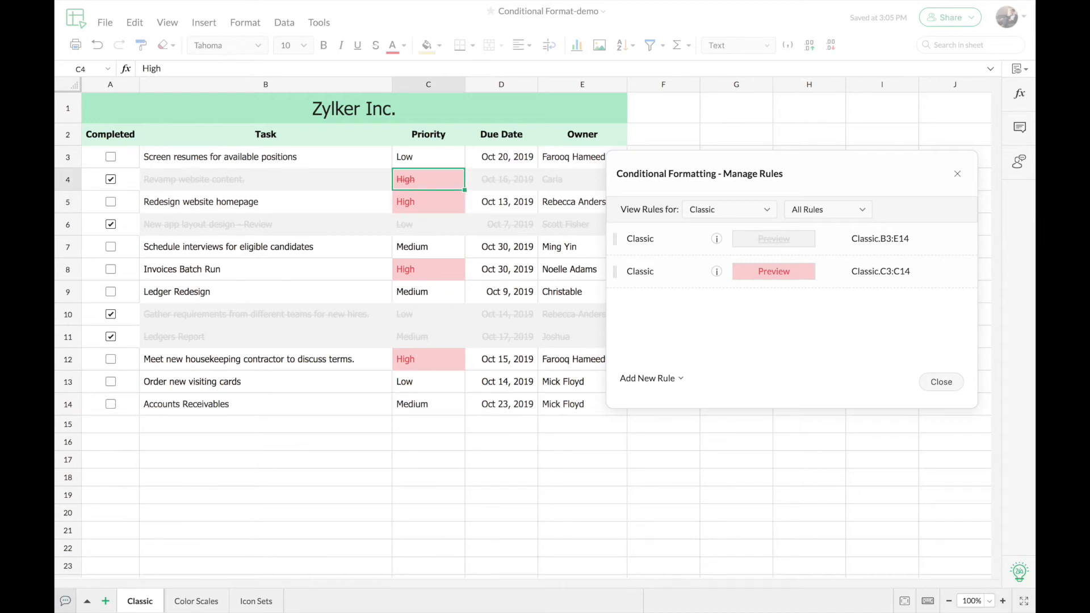
pyautogui.click(428, 202)
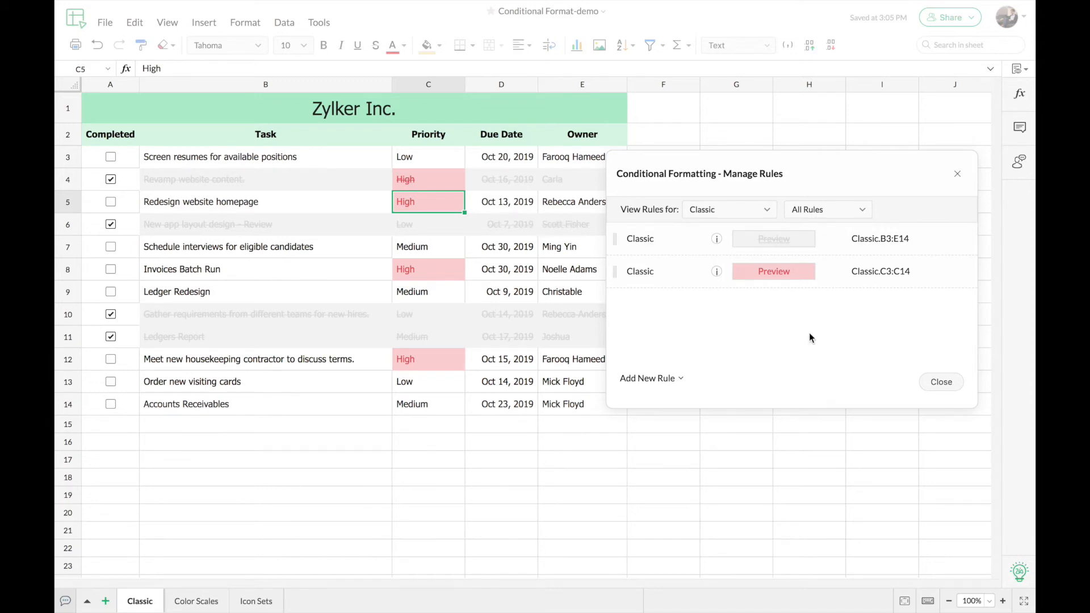
pyautogui.click(939, 382)
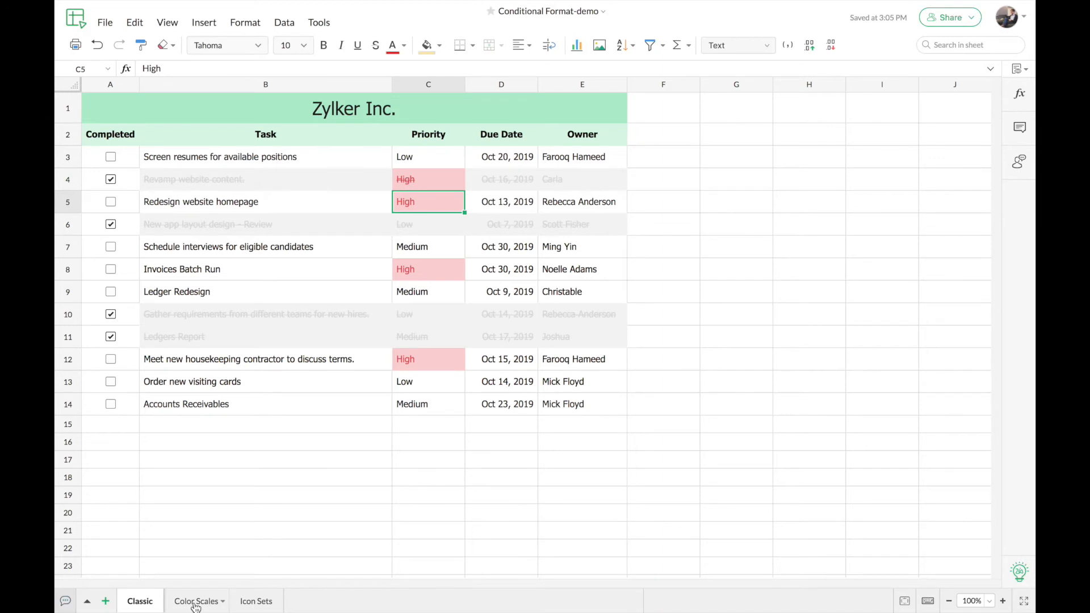
# - Apply the yellow-to-green color scale to the totals in E3:E14 on the Color Scales sheet and inspect the February and June totals
pyautogui.click(195, 605)
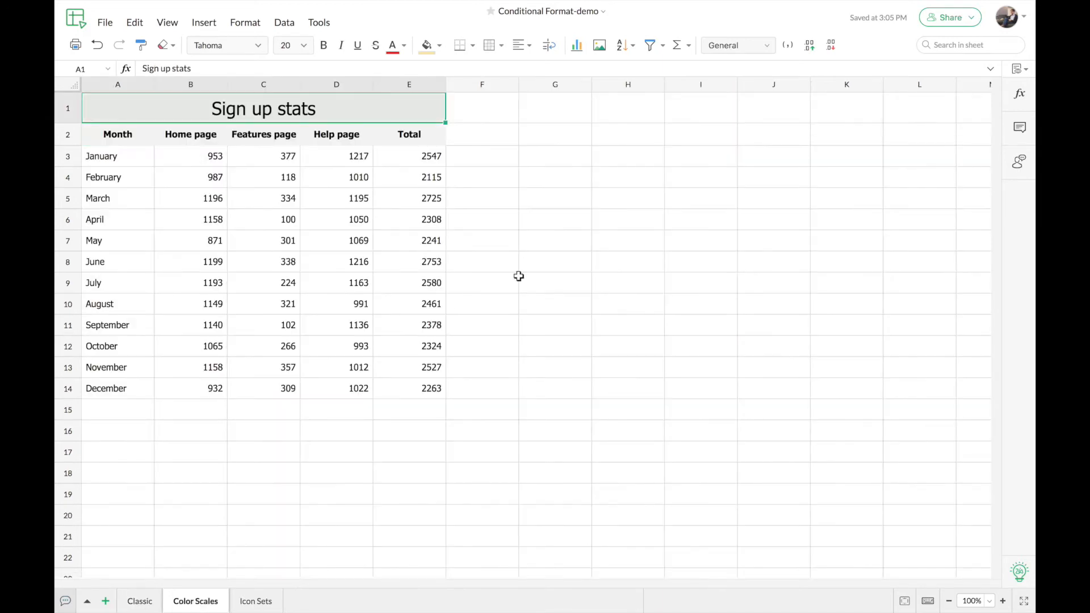
pyautogui.click(482, 169)
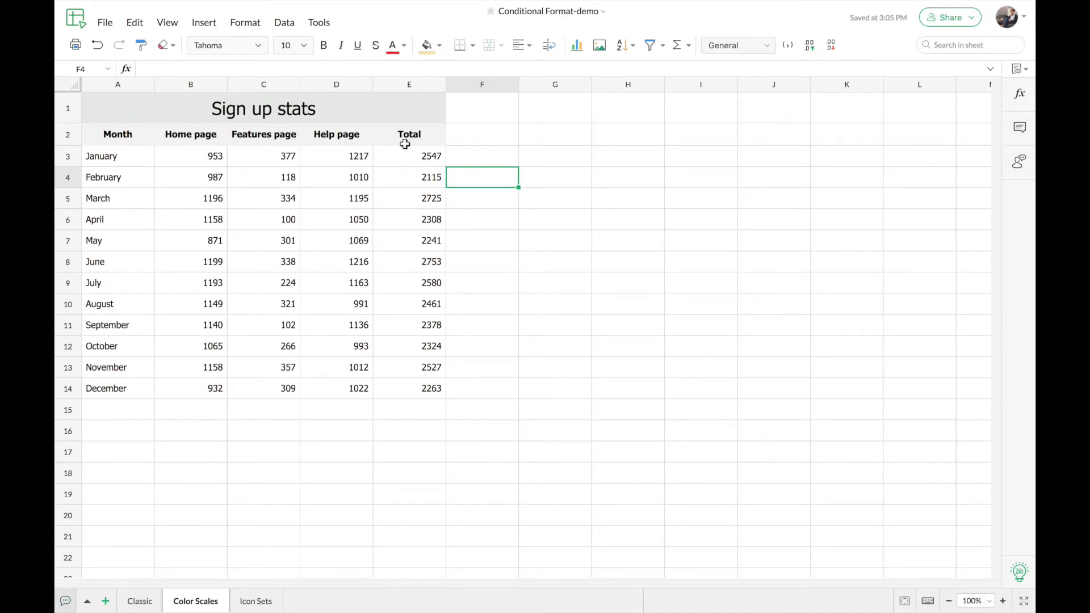
pyautogui.click(403, 160)
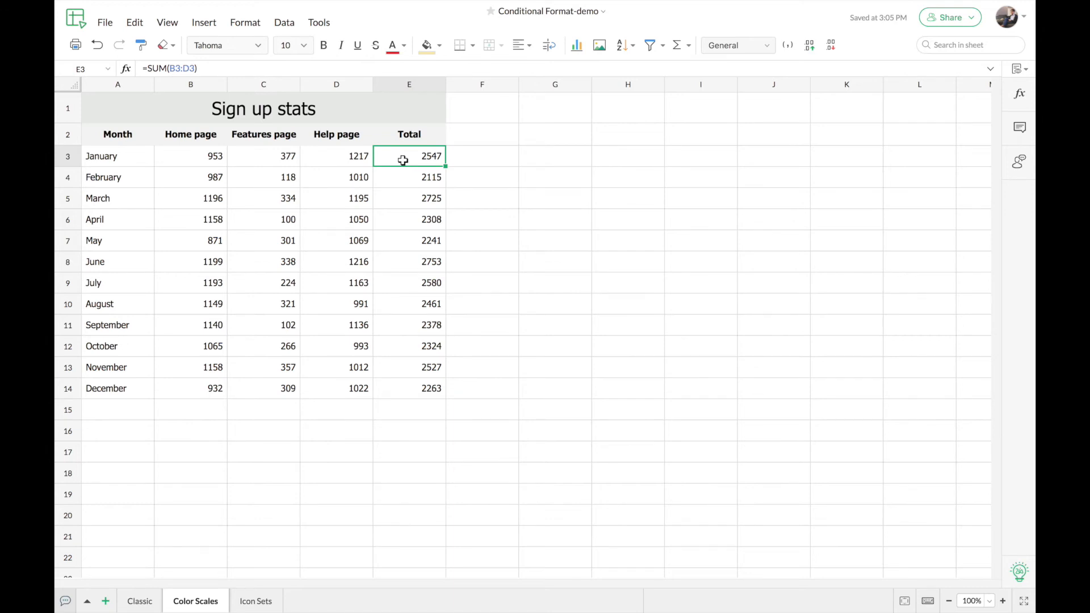
pyautogui.moveTo(402, 160); pyautogui.dragTo(408, 381)
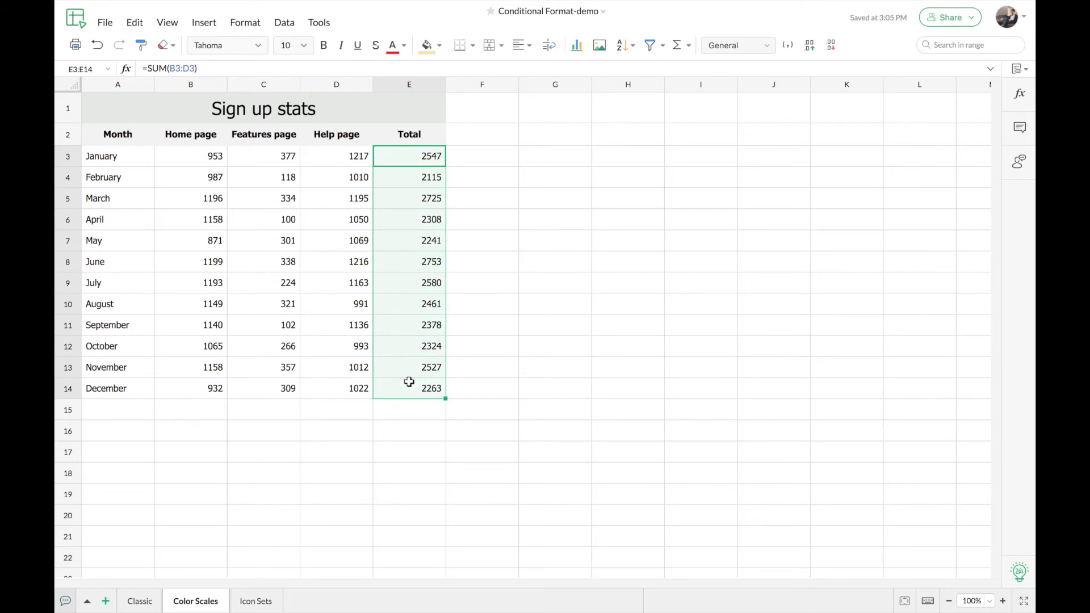
pyautogui.click(243, 25)
pyautogui.moveTo(271, 73)
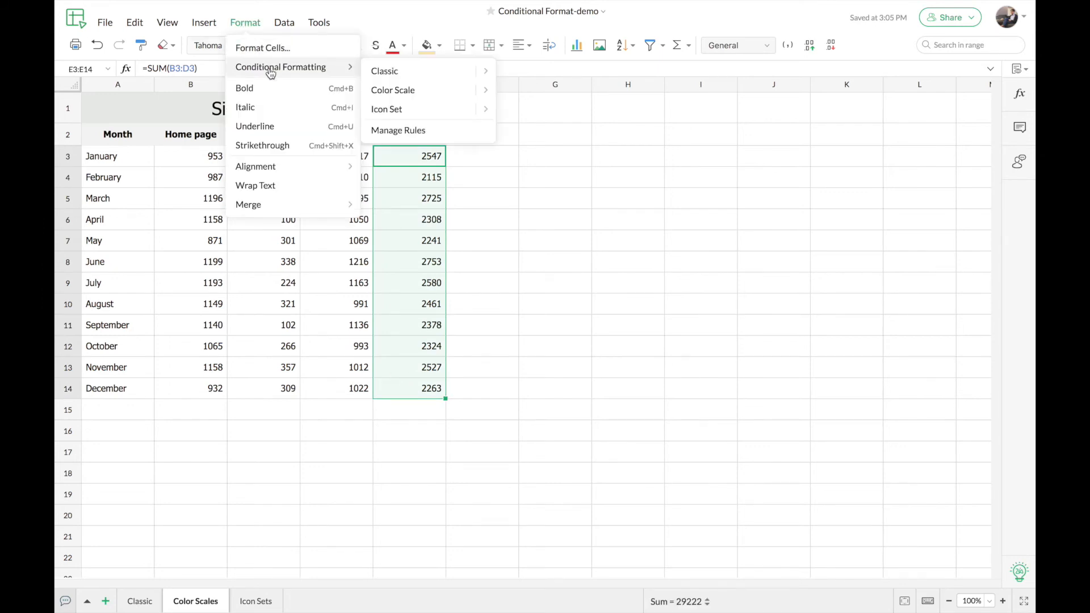
pyautogui.moveTo(388, 92)
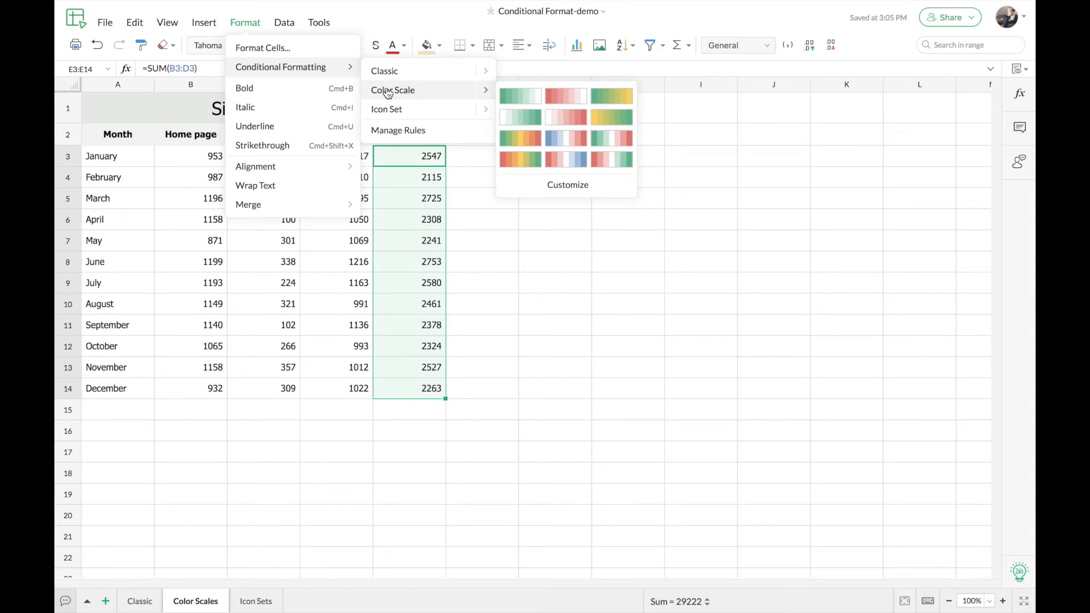
pyautogui.click(611, 120)
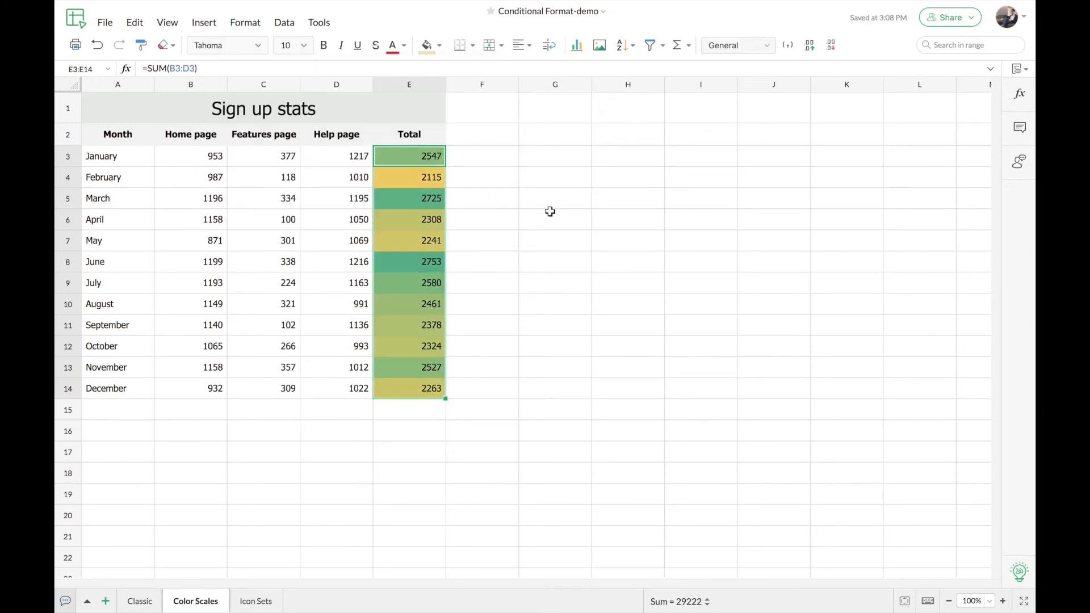
pyautogui.click(480, 199)
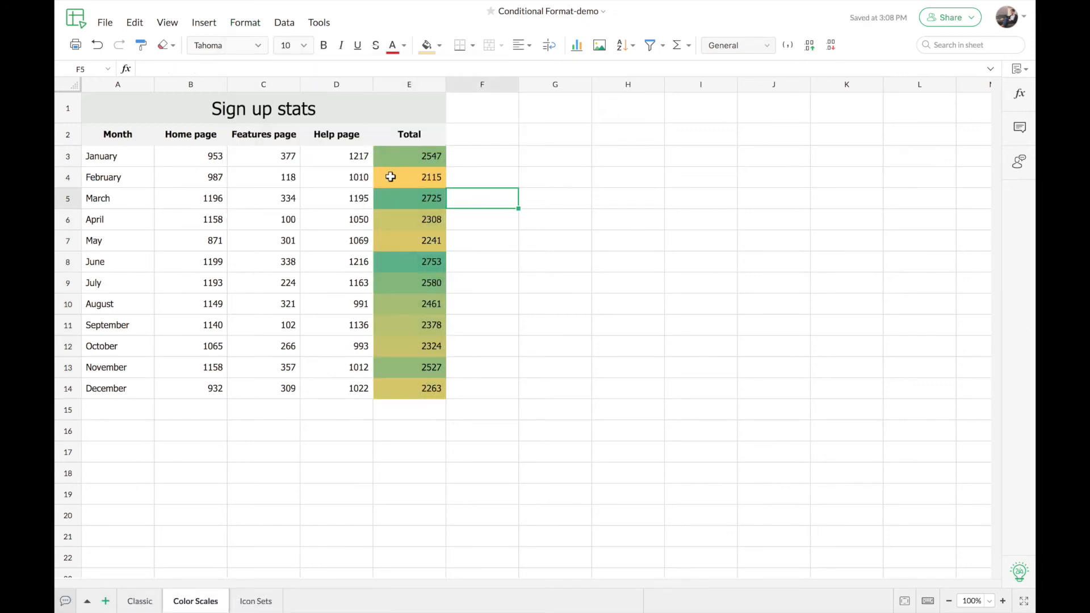
pyautogui.click(411, 177)
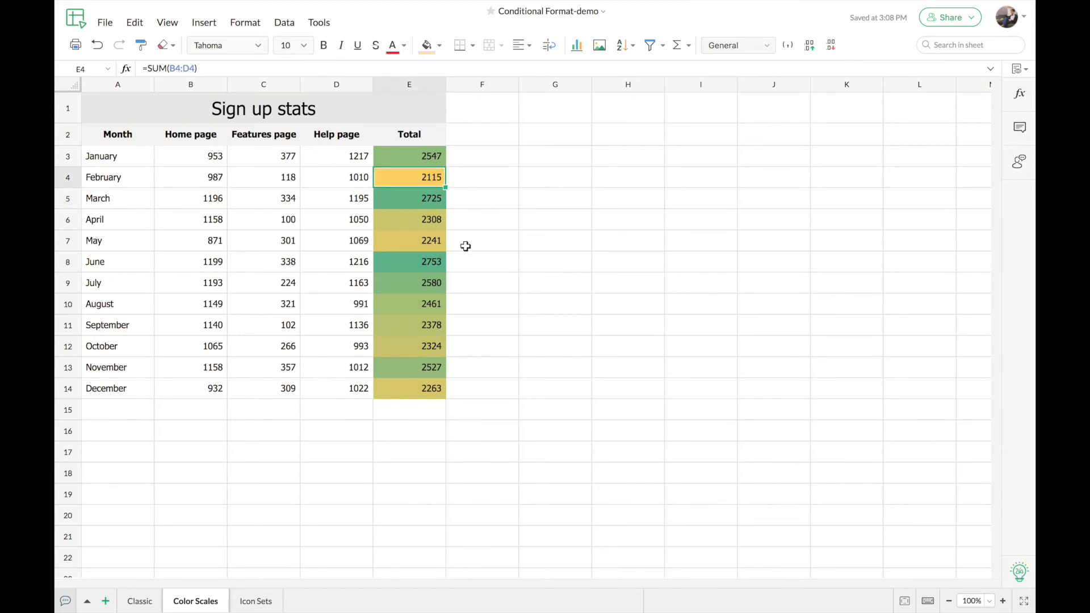
pyautogui.click(404, 263)
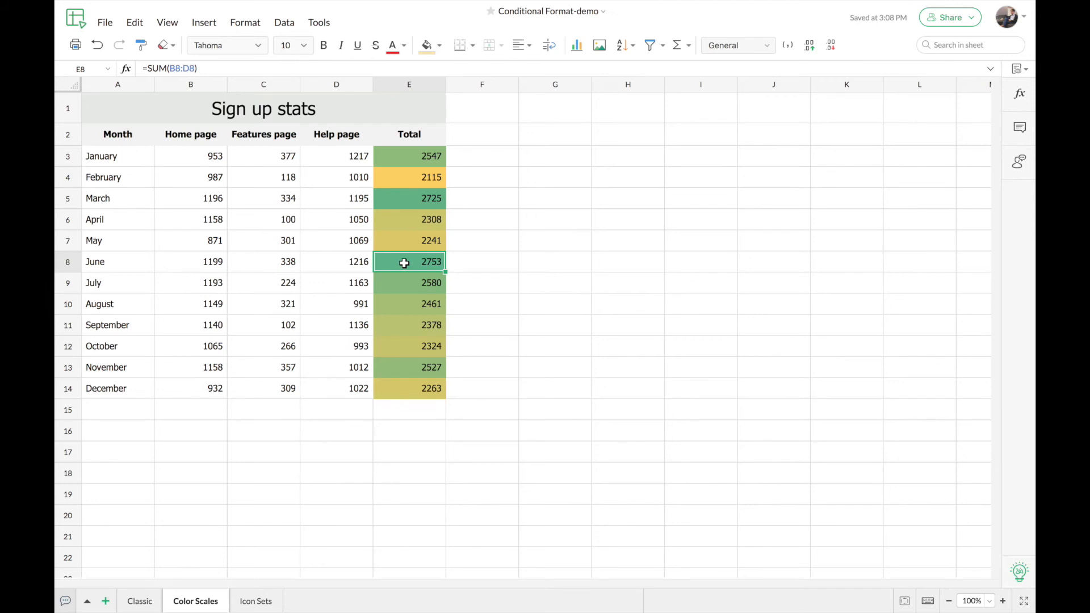
pyautogui.click(499, 260)
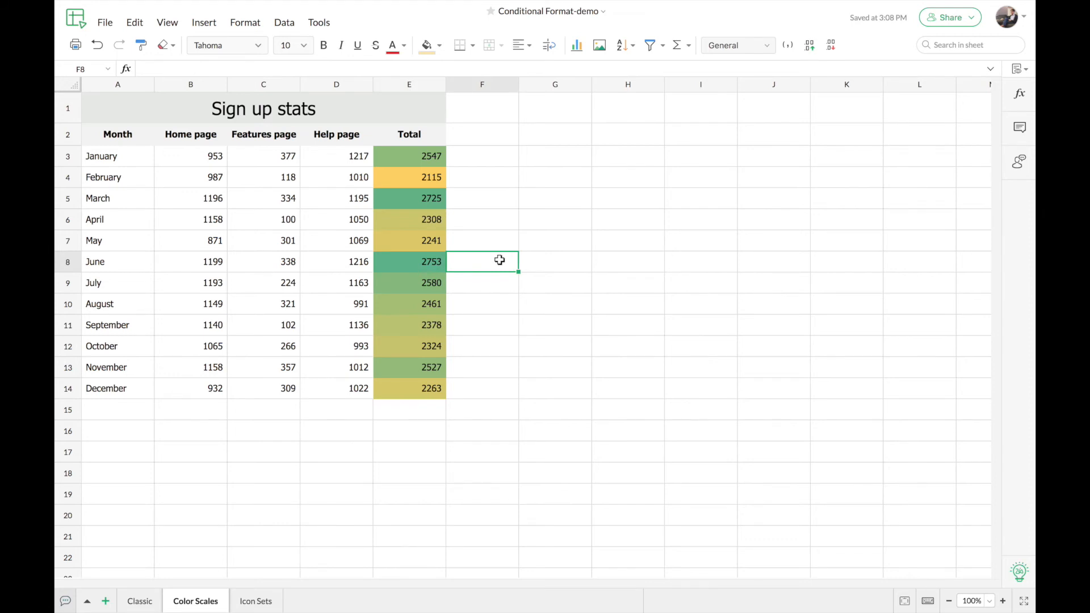
# - Open the color scale rule for E3:E14 for editing and move its dialog clear of the totals
pyautogui.click(246, 24)
pyautogui.moveTo(280, 69)
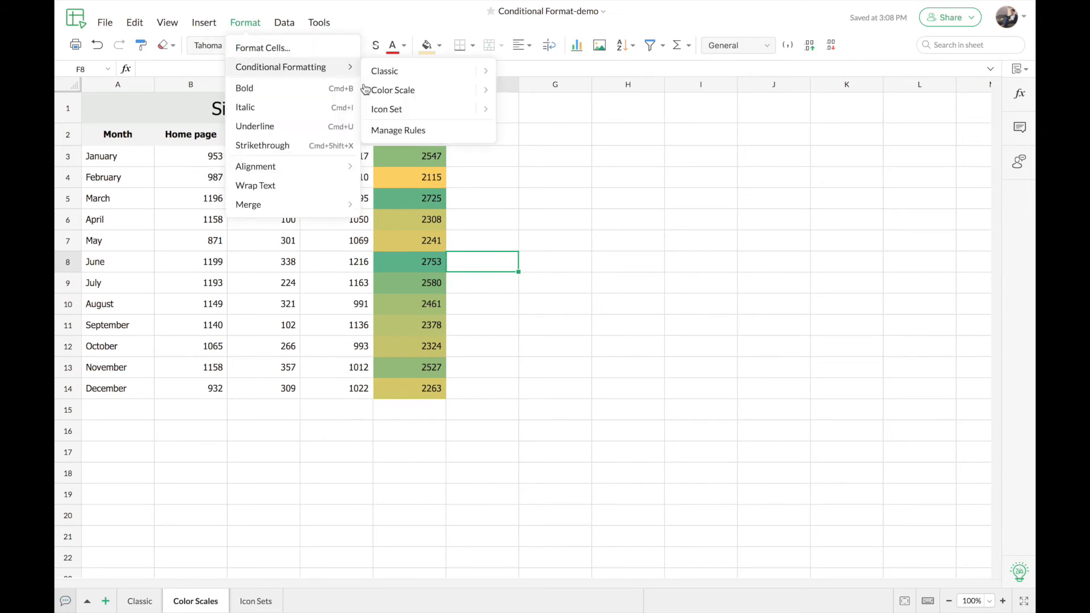
pyautogui.click(397, 130)
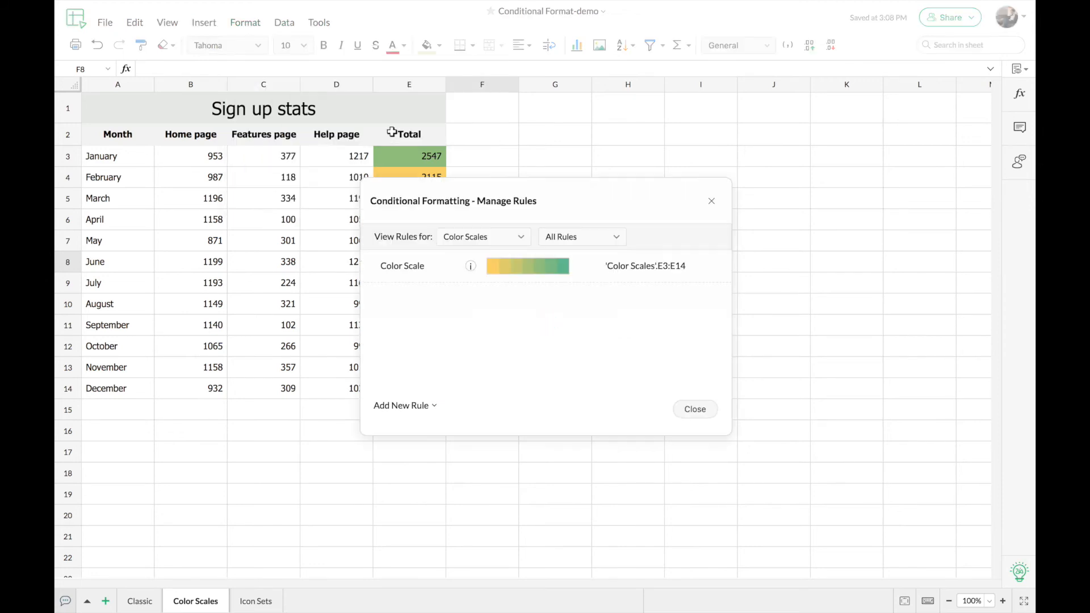
pyautogui.click(587, 271)
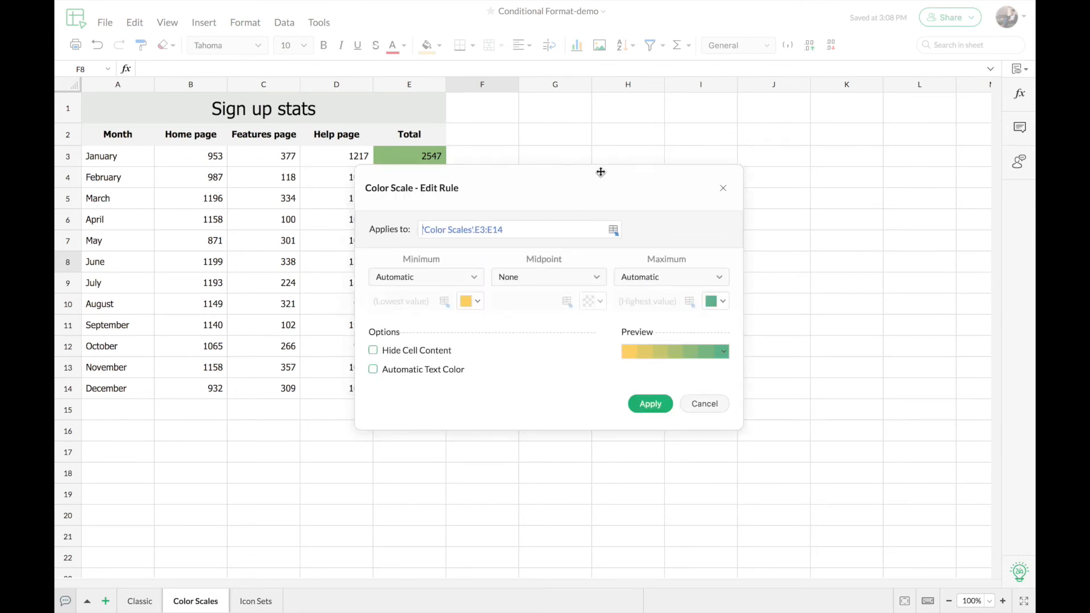
pyautogui.moveTo(568, 179); pyautogui.dragTo(693, 157)
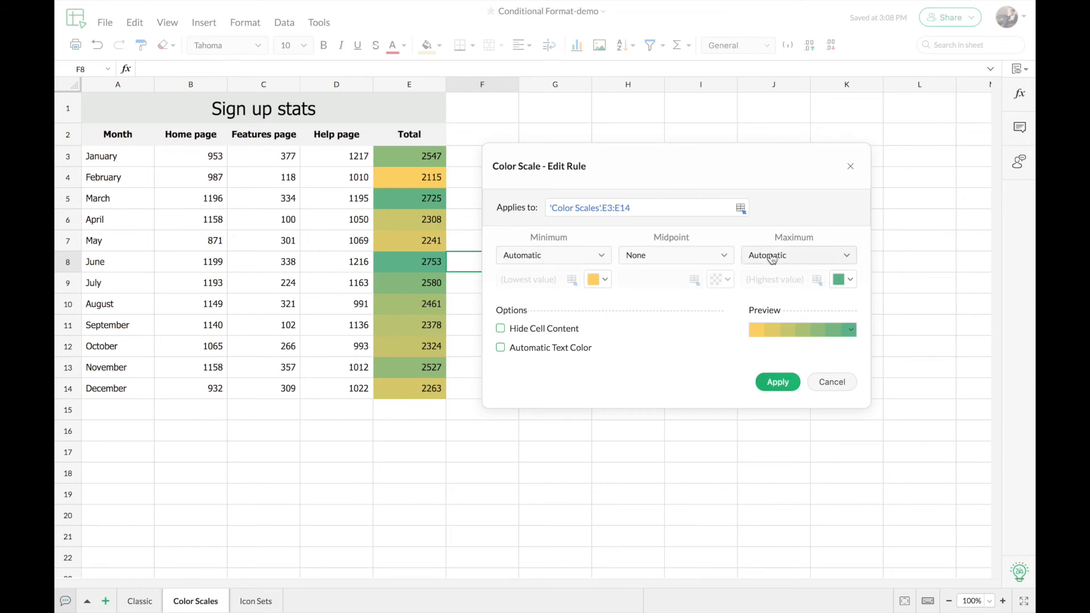
# - Examine the minimum value types and the minimum color palette available for the color scale rule
pyautogui.click(600, 261)
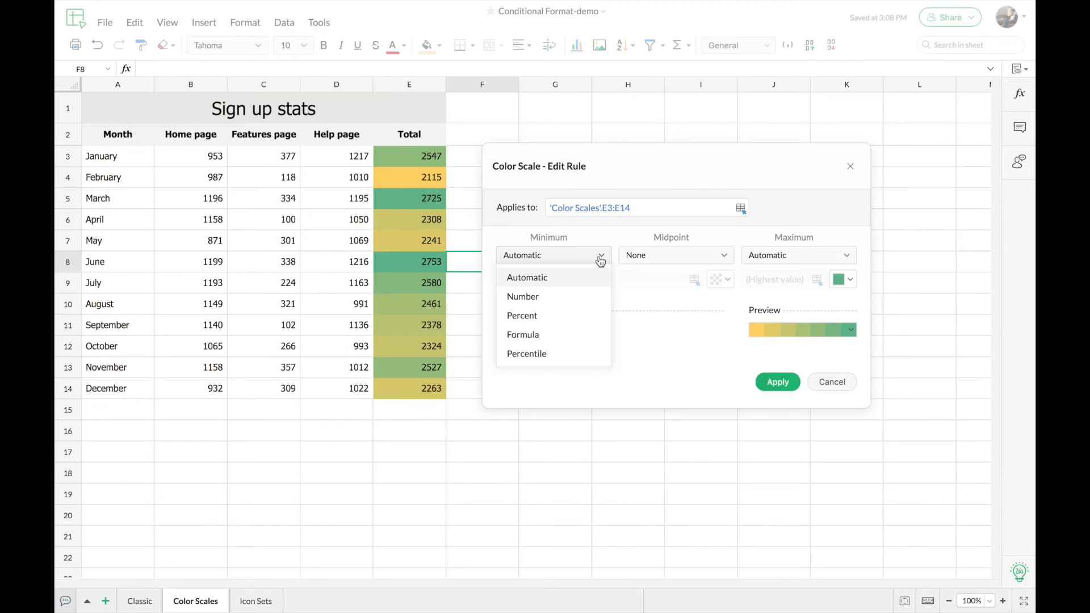
pyautogui.click(601, 261)
pyautogui.click(605, 279)
pyautogui.click(606, 282)
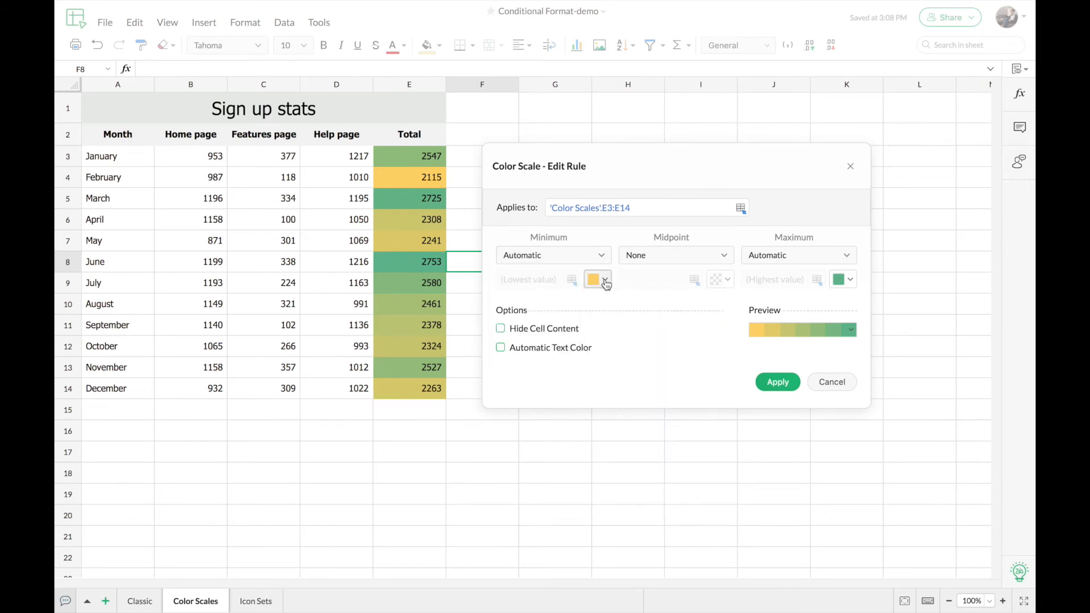
pyautogui.click(605, 282)
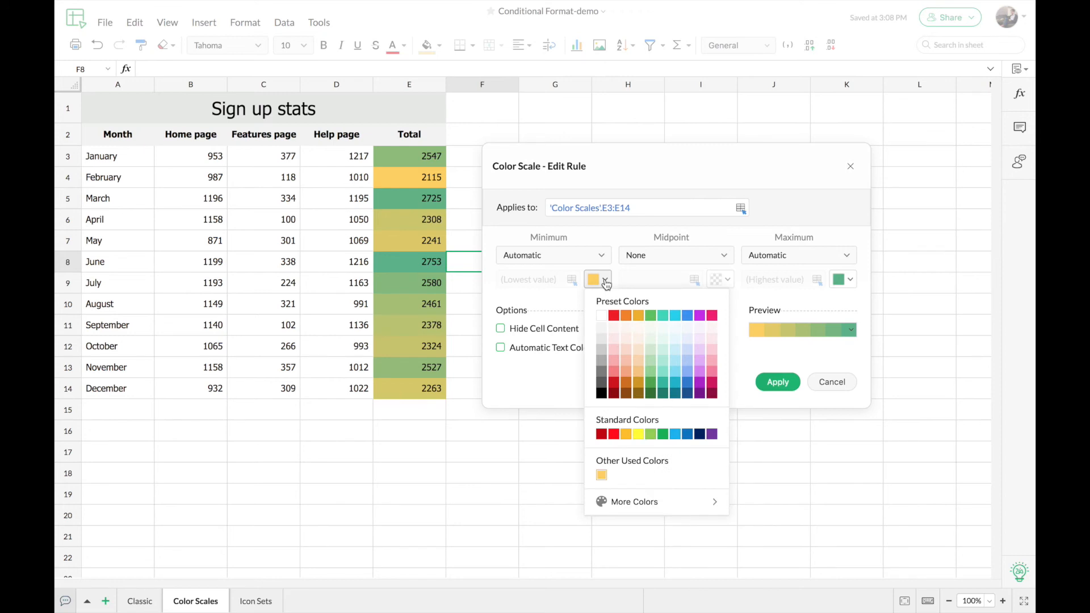
pyautogui.click(605, 283)
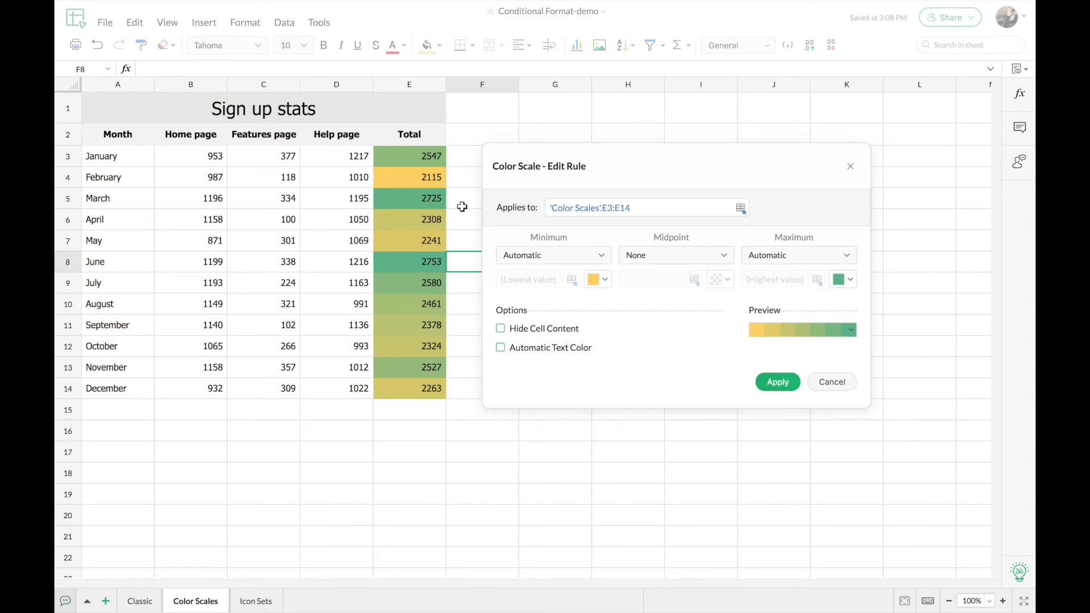
# - Enable automatic text color, set the minimum color to white and the maximum to black, and apply the color scale rule
pyautogui.click(500, 350)
pyautogui.click(606, 281)
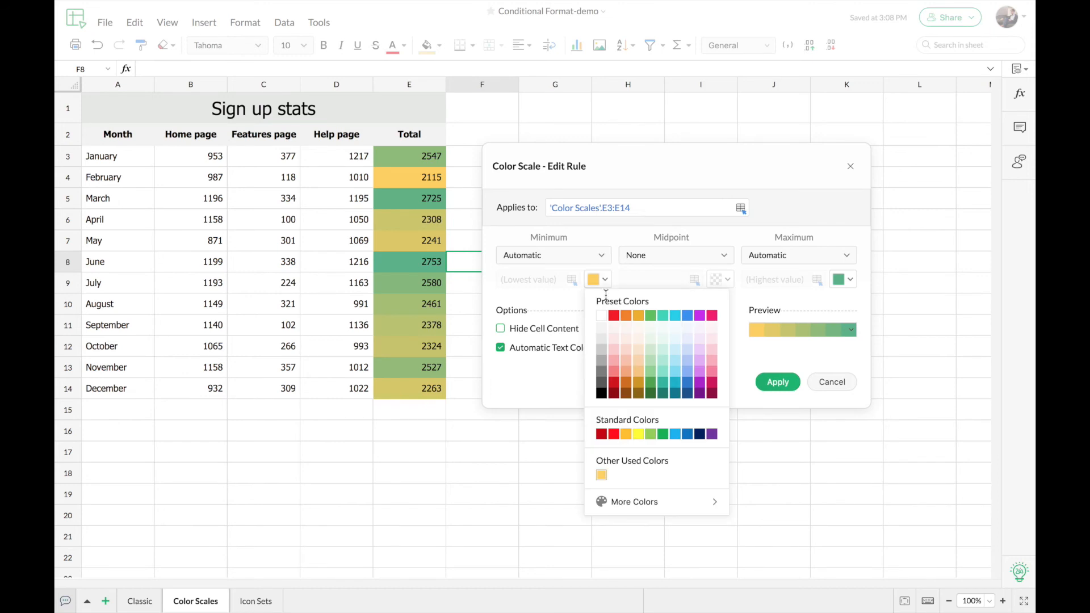
pyautogui.click(601, 316)
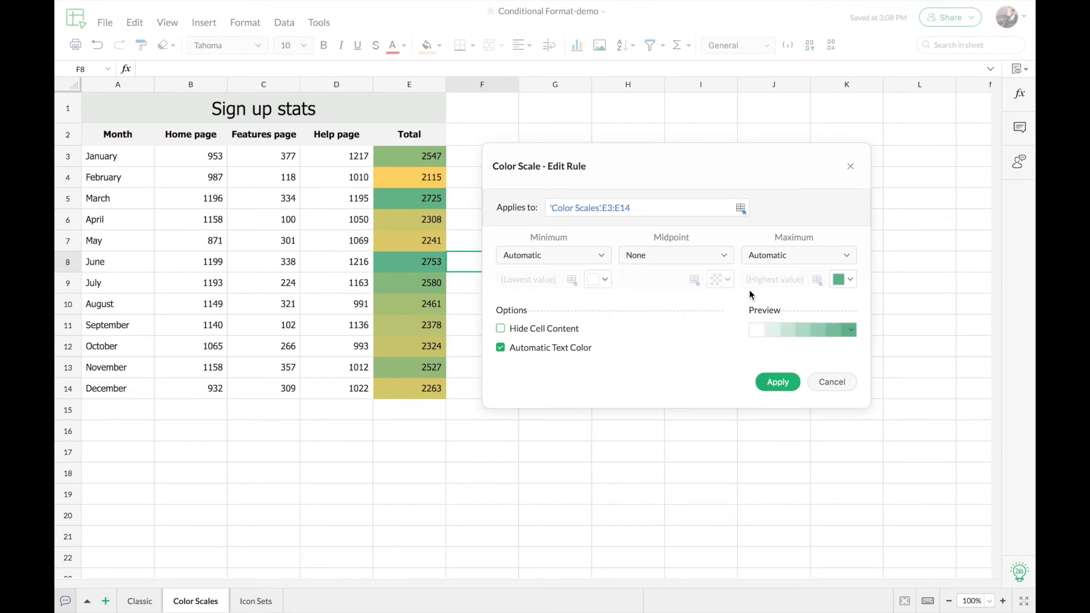
pyautogui.click(848, 280)
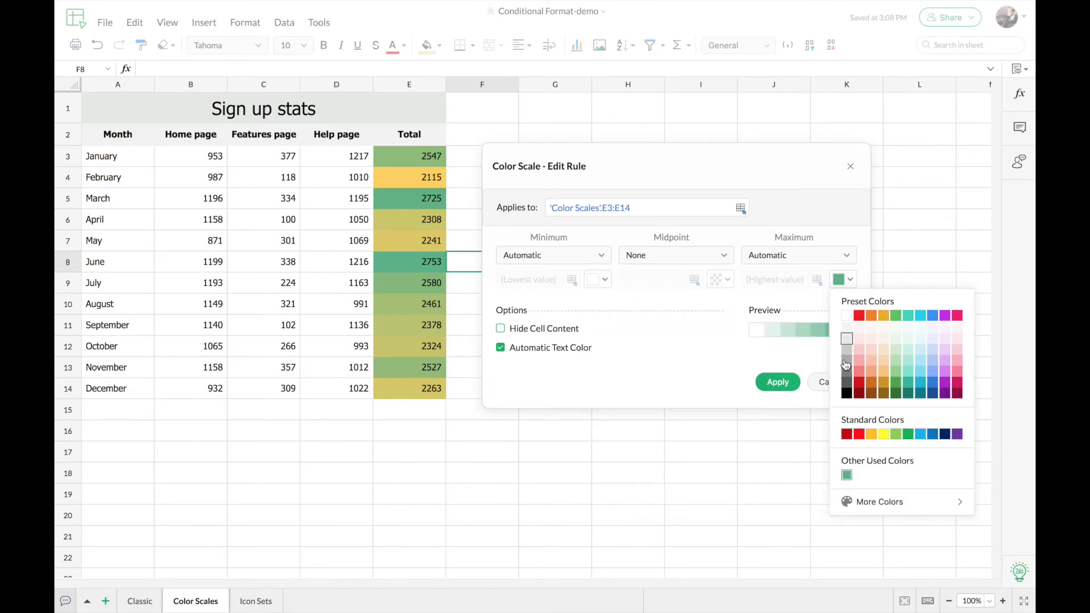
pyautogui.click(847, 392)
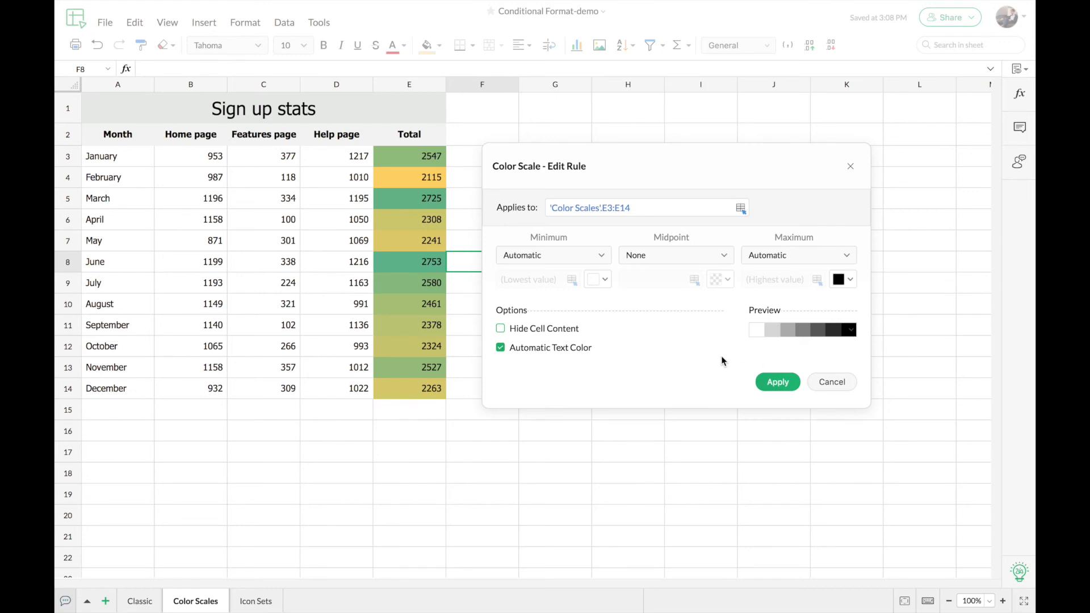
pyautogui.click(777, 382)
# - Move the rule manager clear of the table, inspect the March total in E5, and close the manager
pyautogui.moveTo(618, 194); pyautogui.dragTo(784, 174)
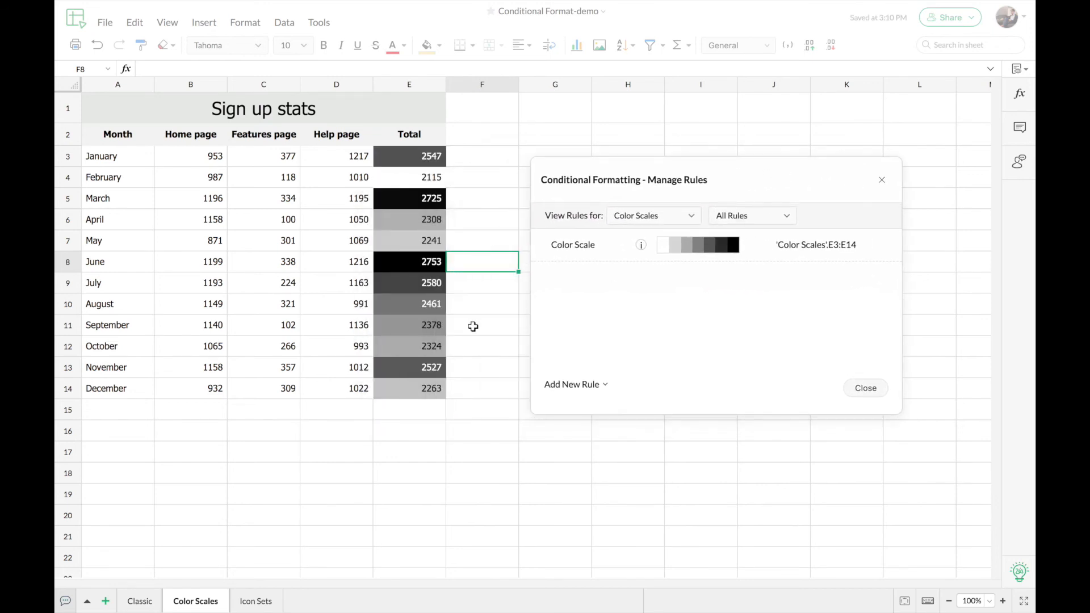
pyautogui.click(395, 199)
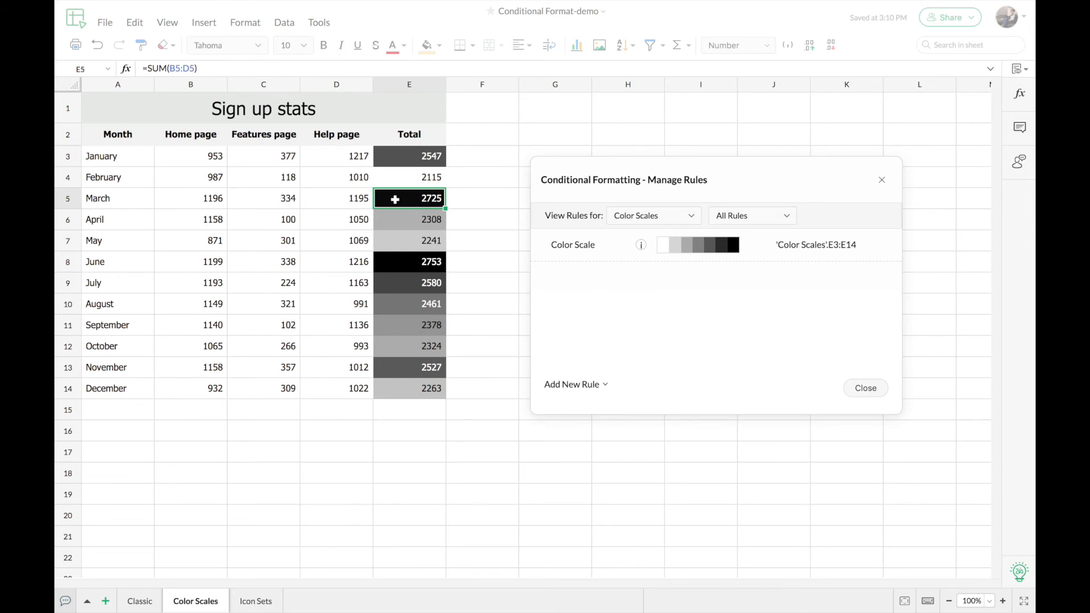
pyautogui.click(864, 388)
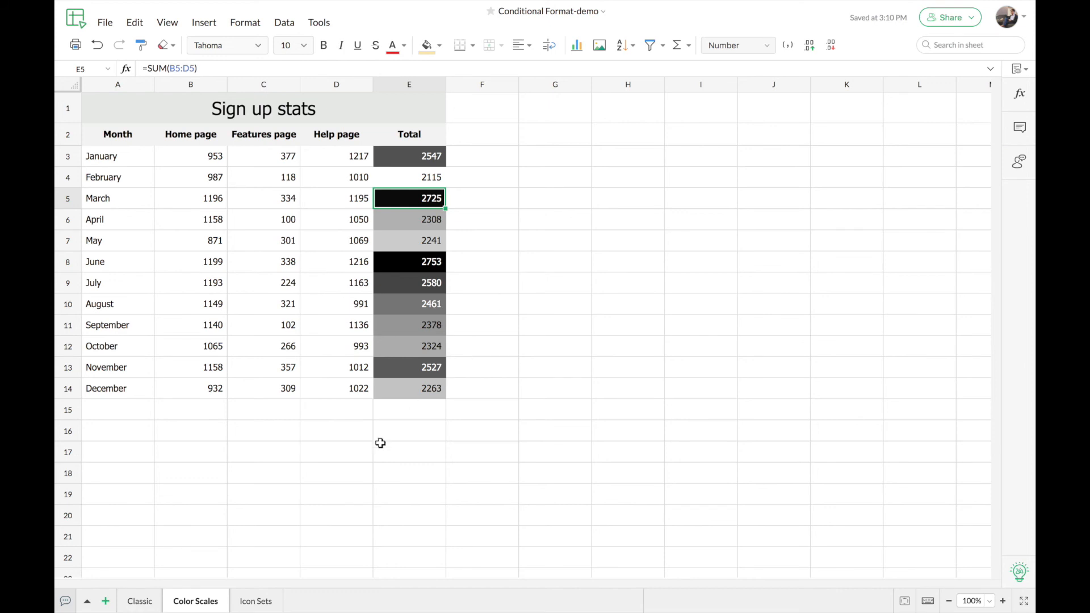
# - Switch to the Icon Sets sheet and look through its column headings from A1 to D1
pyautogui.click(256, 603)
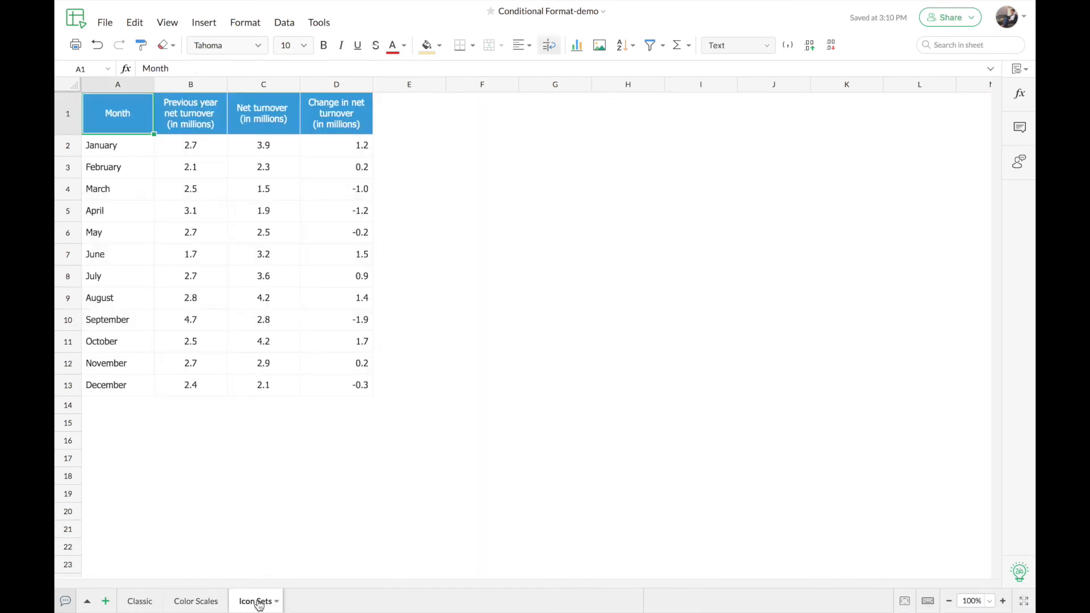
pyautogui.click(438, 228)
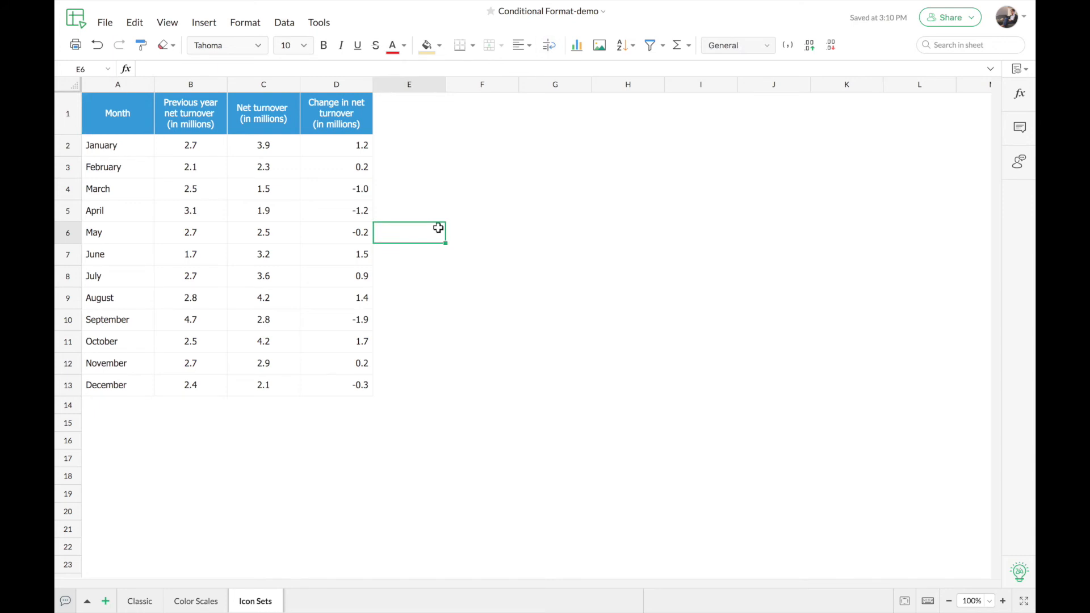
pyautogui.click(141, 122)
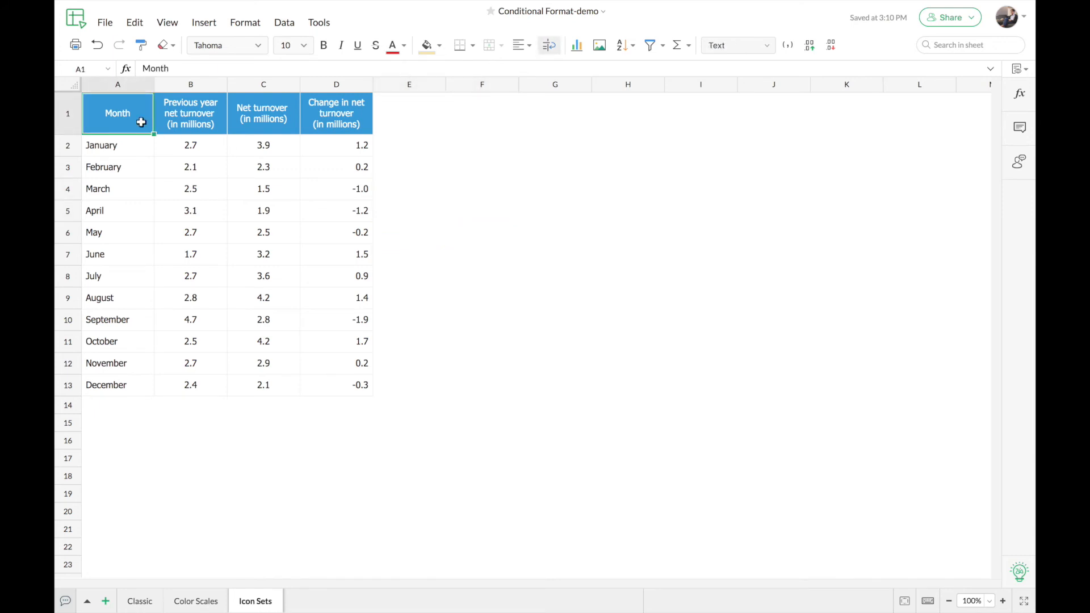
pyautogui.press('Right')
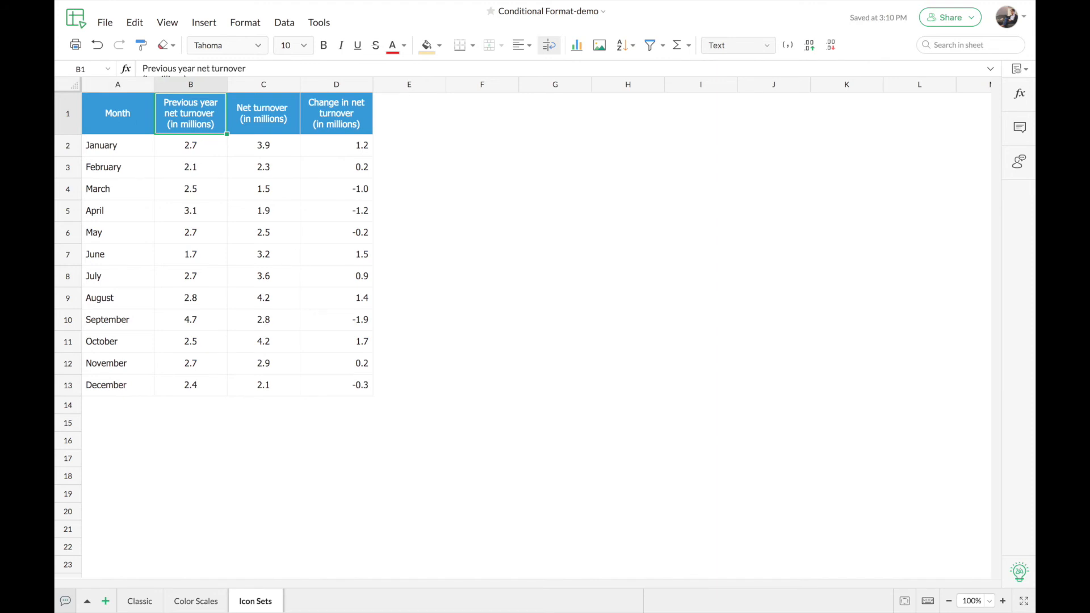
pyautogui.press('Right')
pyautogui.press('Right')
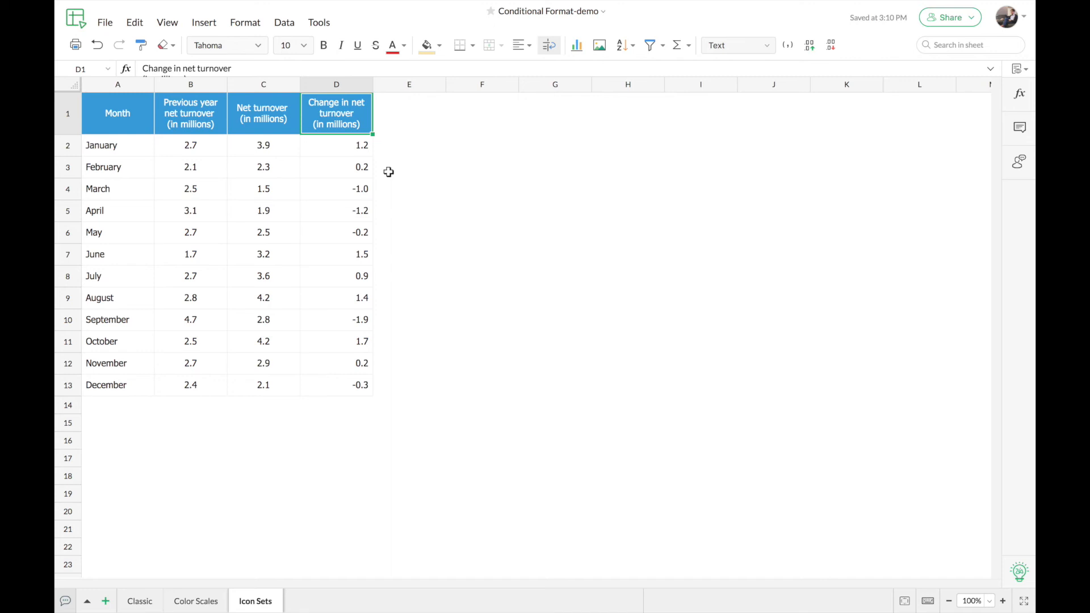
# - Start an icon set rule for the turnover changes in D2:D13 using the colored four-arrow directional set
pyautogui.moveTo(338, 144); pyautogui.dragTo(339, 380)
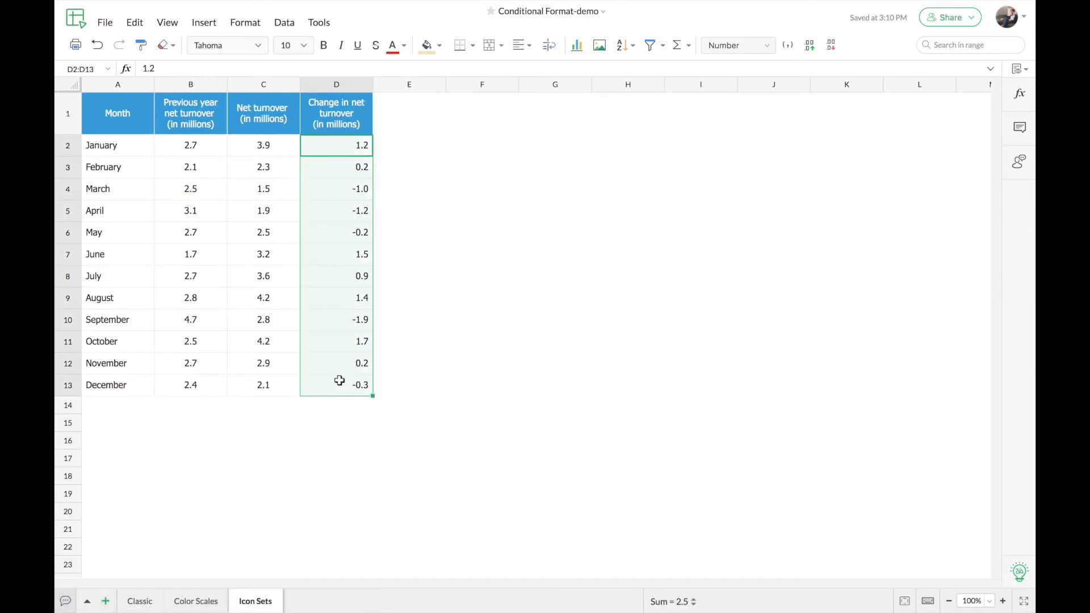
pyautogui.click(250, 26)
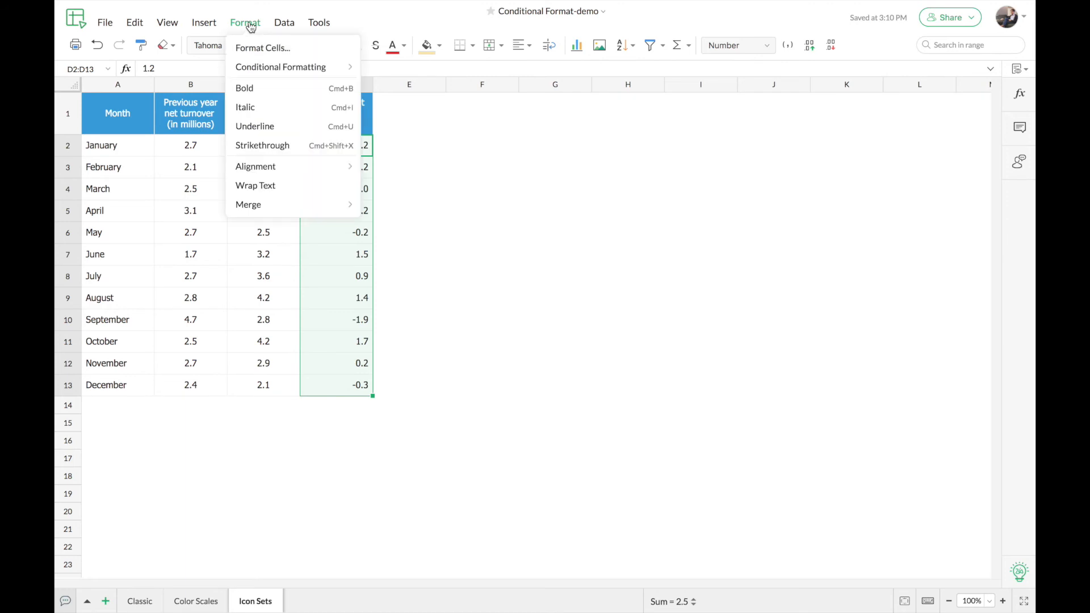
pyautogui.moveTo(289, 68)
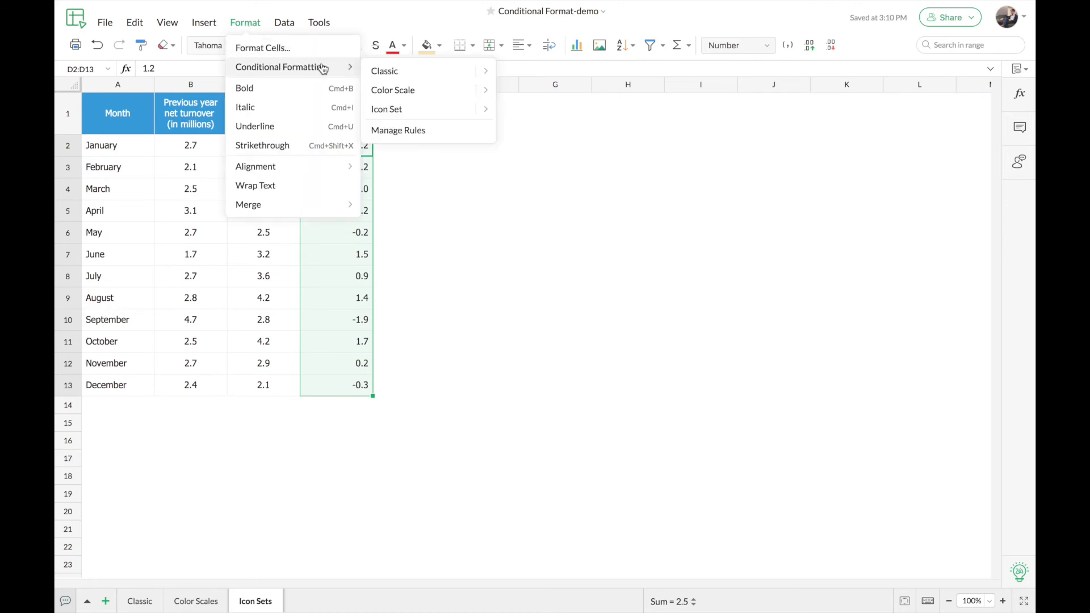
pyautogui.moveTo(407, 113)
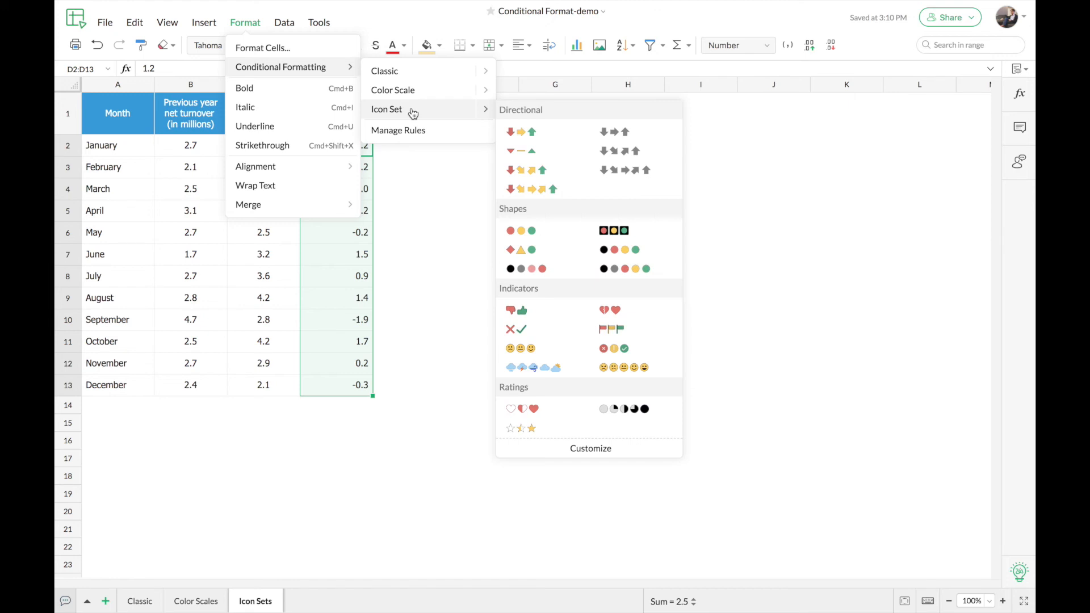
pyautogui.click(413, 113)
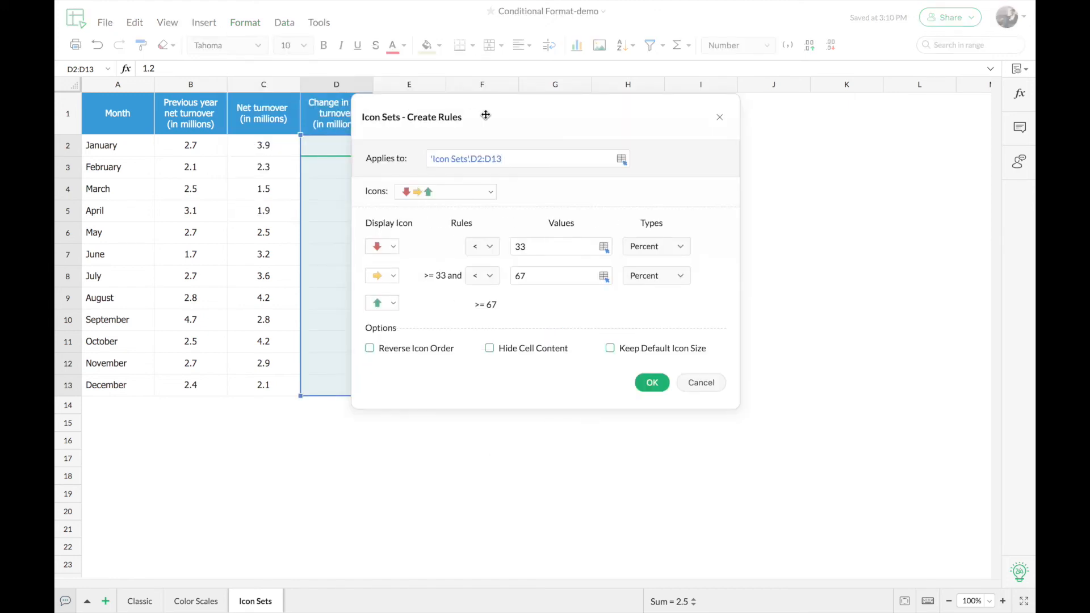
pyautogui.moveTo(485, 115); pyautogui.dragTo(547, 117)
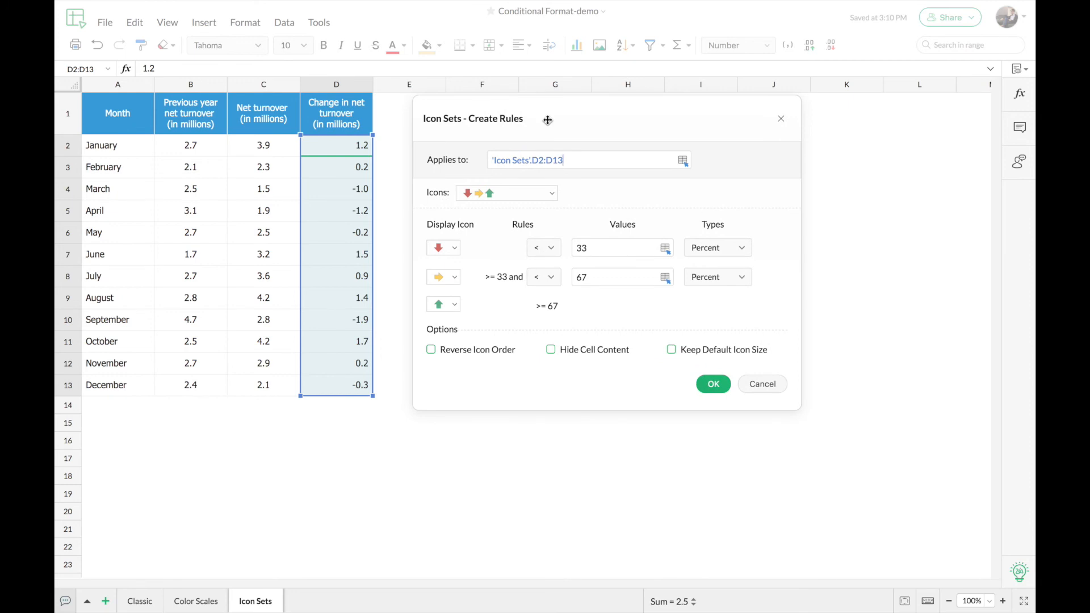
pyautogui.click(553, 195)
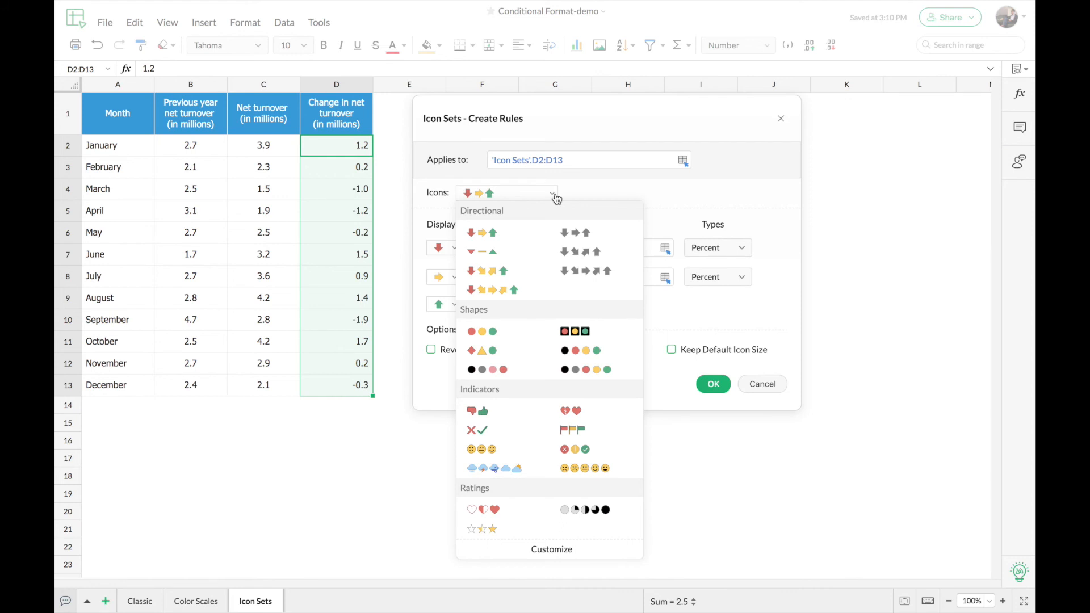
pyautogui.click(513, 278)
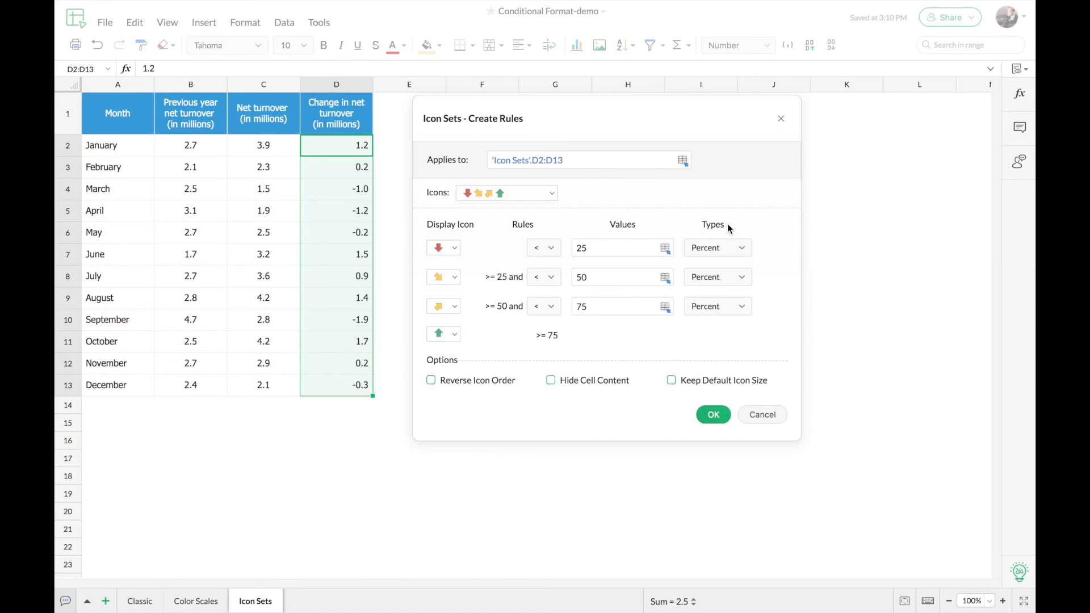
# - Set all three icon thresholds to the Number type and check the comparison operators offered for the red arrow
pyautogui.click(740, 248)
pyautogui.click(731, 289)
pyautogui.click(732, 277)
pyautogui.click(732, 316)
pyautogui.click(732, 316)
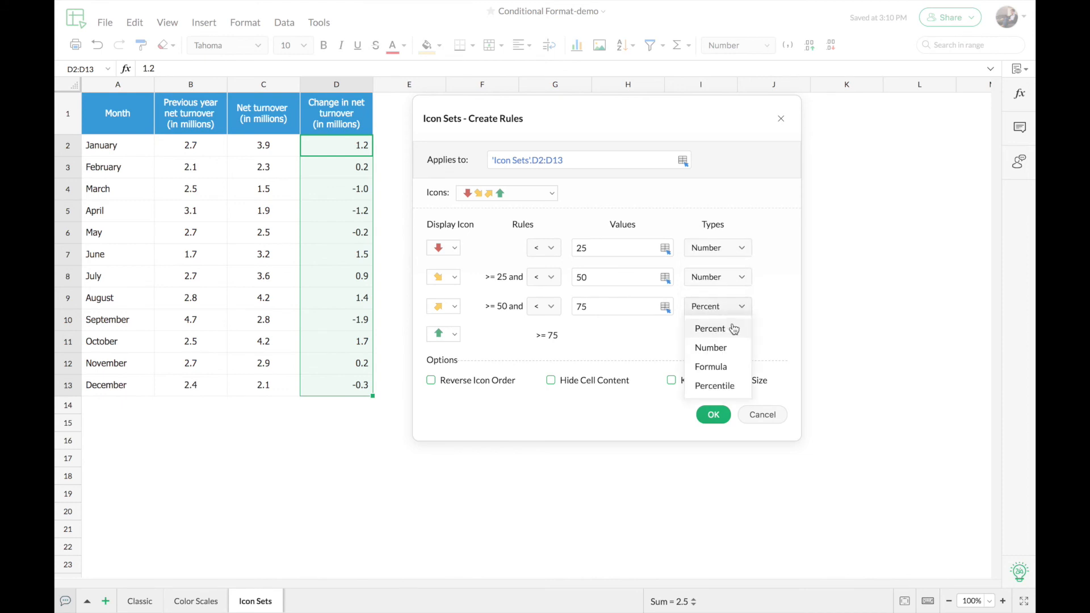
pyautogui.click(737, 347)
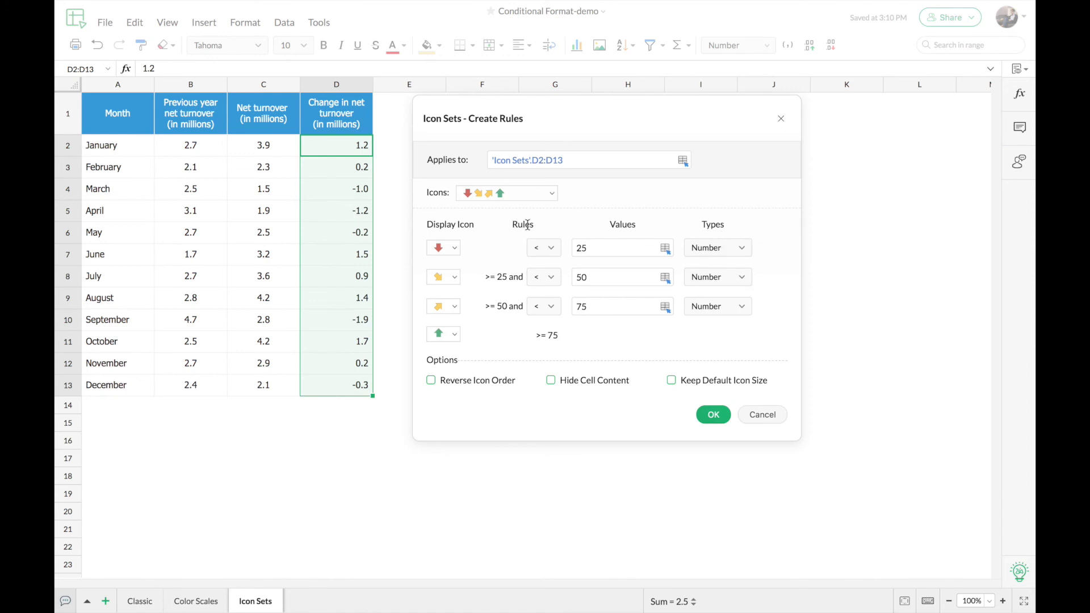
pyautogui.click(553, 248)
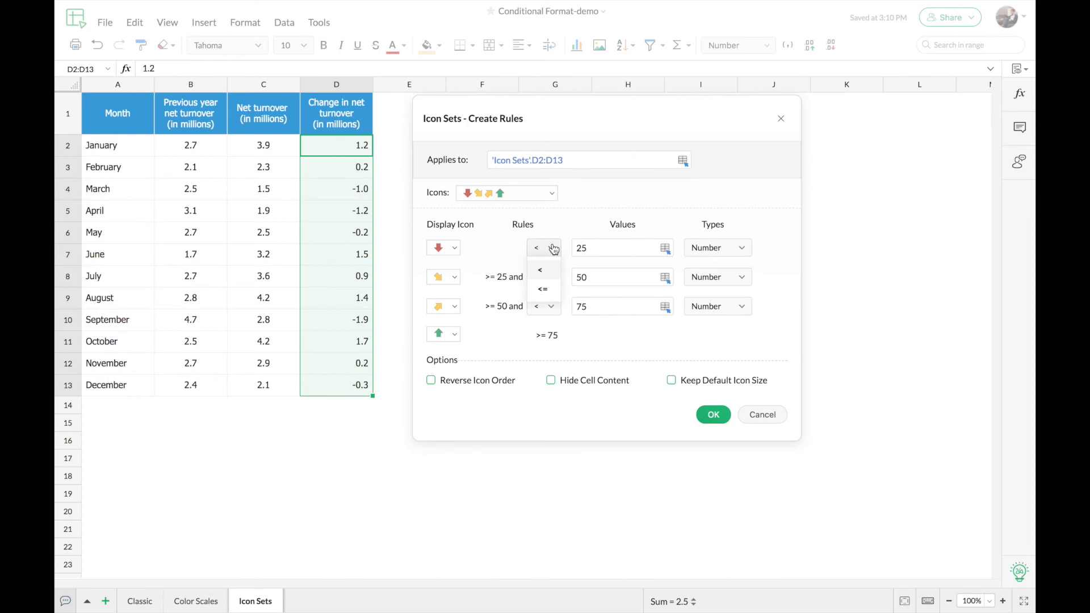
pyautogui.click(553, 248)
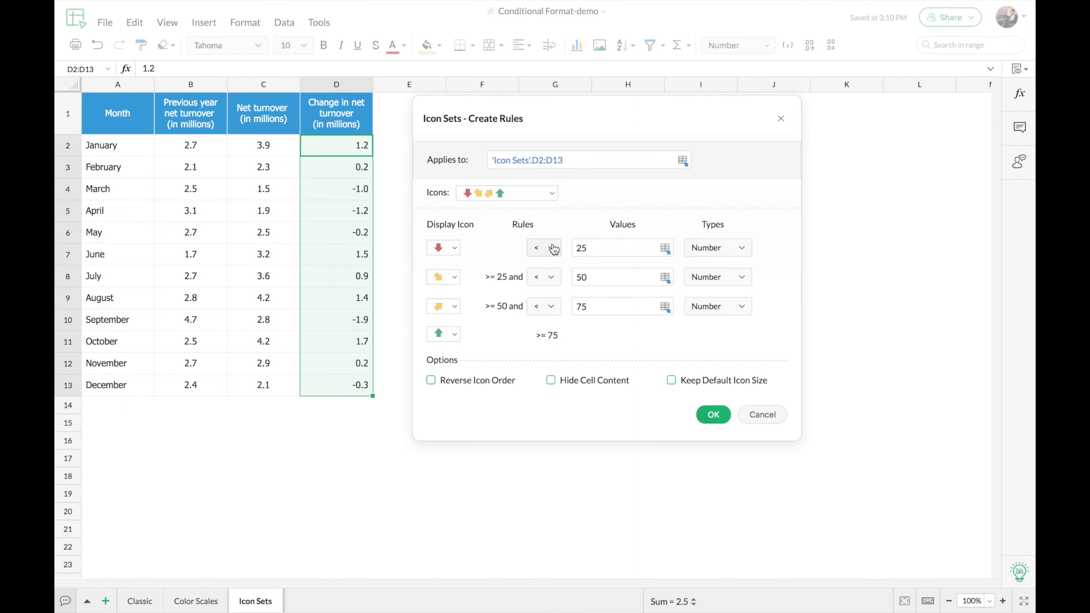
# - Set the icon rule's threshold values to -1, 0 and 1
pyautogui.click(593, 248)
pyautogui.press('BackSpace')
pyautogui.press('BackSpace')
pyautogui.write('-1')
pyautogui.click(595, 279)
pyautogui.press('BackSpace')
pyautogui.press('BackSpace')
pyautogui.write('0')
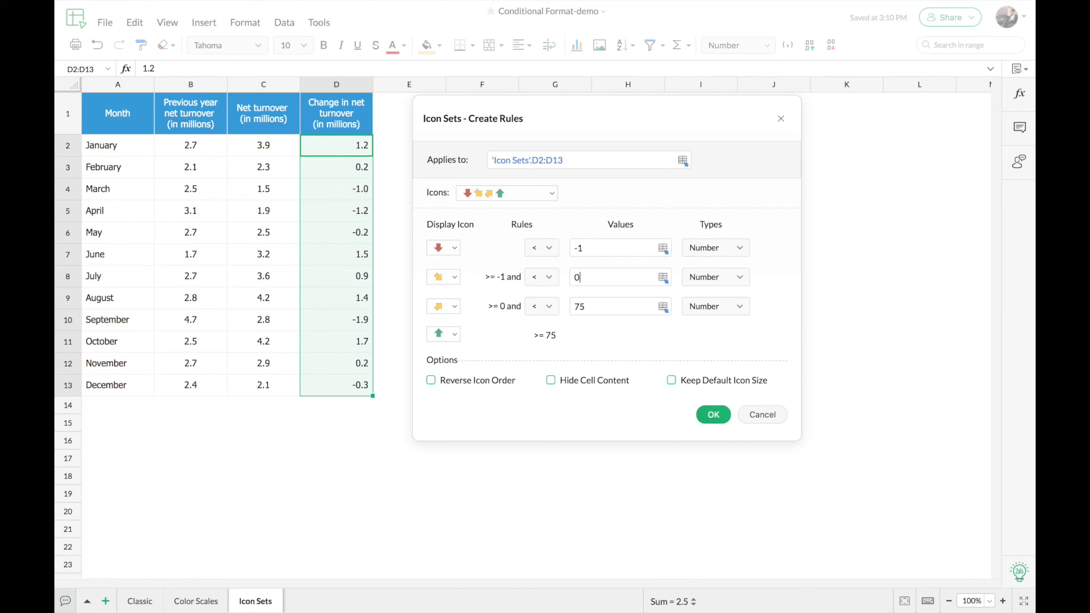
pyautogui.press('BackSpace')
pyautogui.press('BackSpace')
pyautogui.write('1')
# - Hide the cell content in the icon set rule, create the rule, and select cell F9
pyautogui.click(551, 381)
pyautogui.click(713, 416)
pyautogui.click(477, 298)
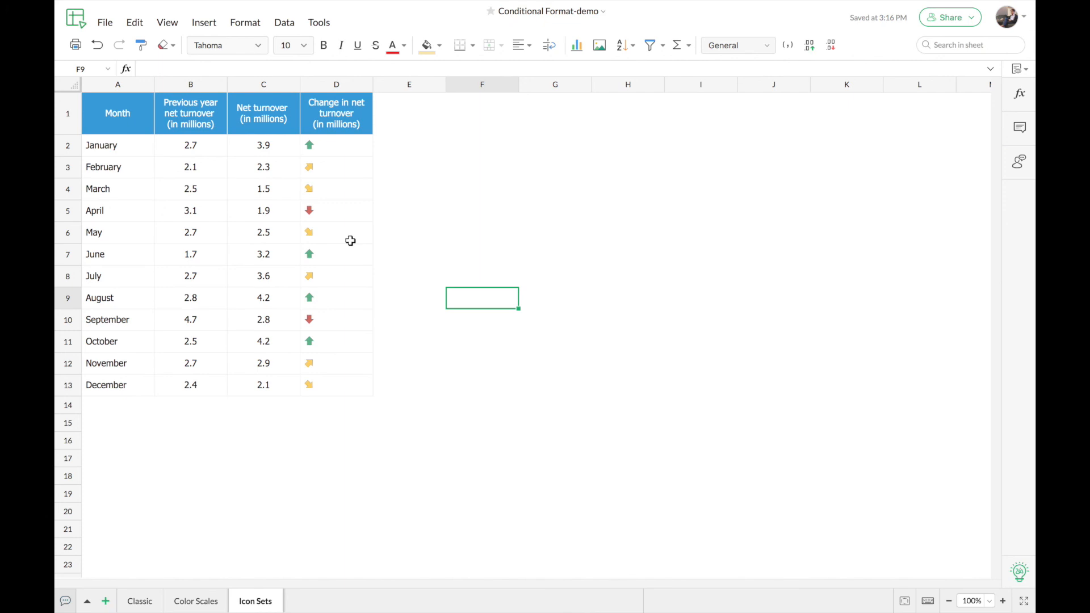
# - Edit the existing icon set rule for D2:D13 so the cell content is no longer hidden
pyautogui.click(246, 24)
pyautogui.moveTo(278, 69)
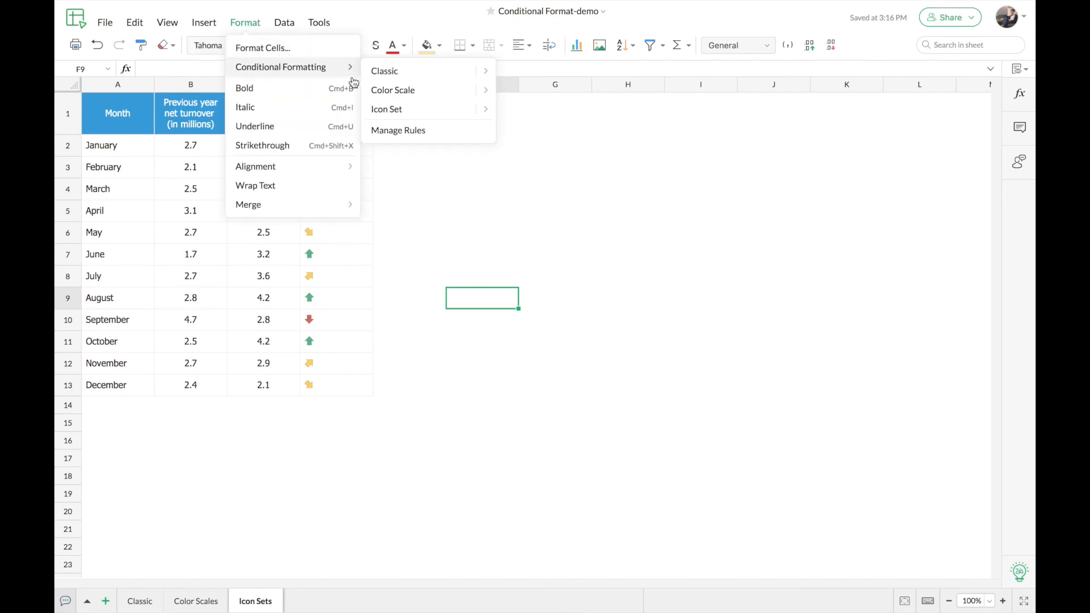
pyautogui.click(389, 130)
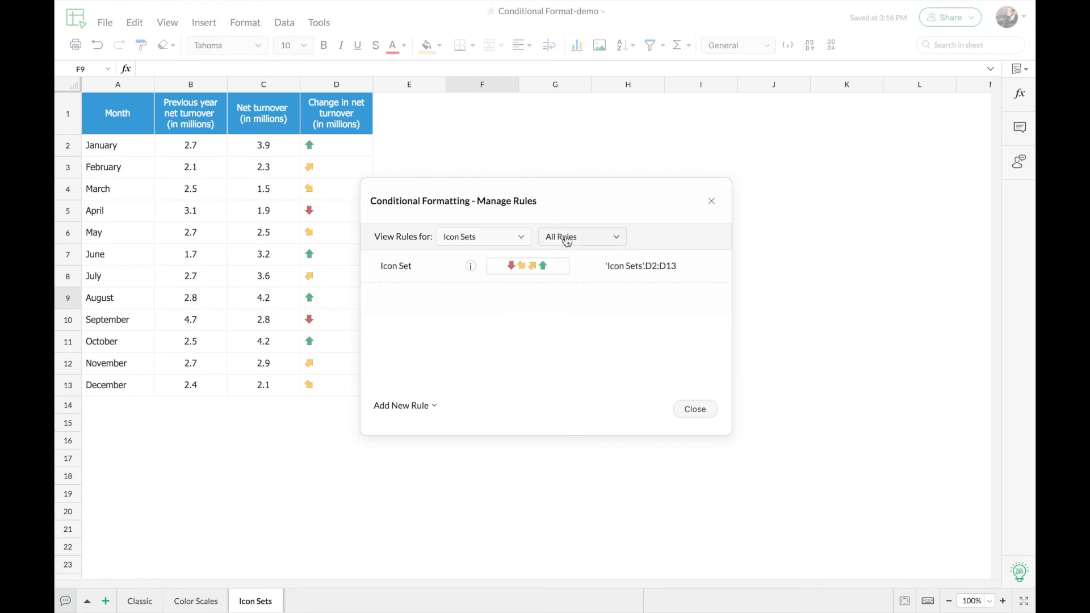
pyautogui.click(584, 273)
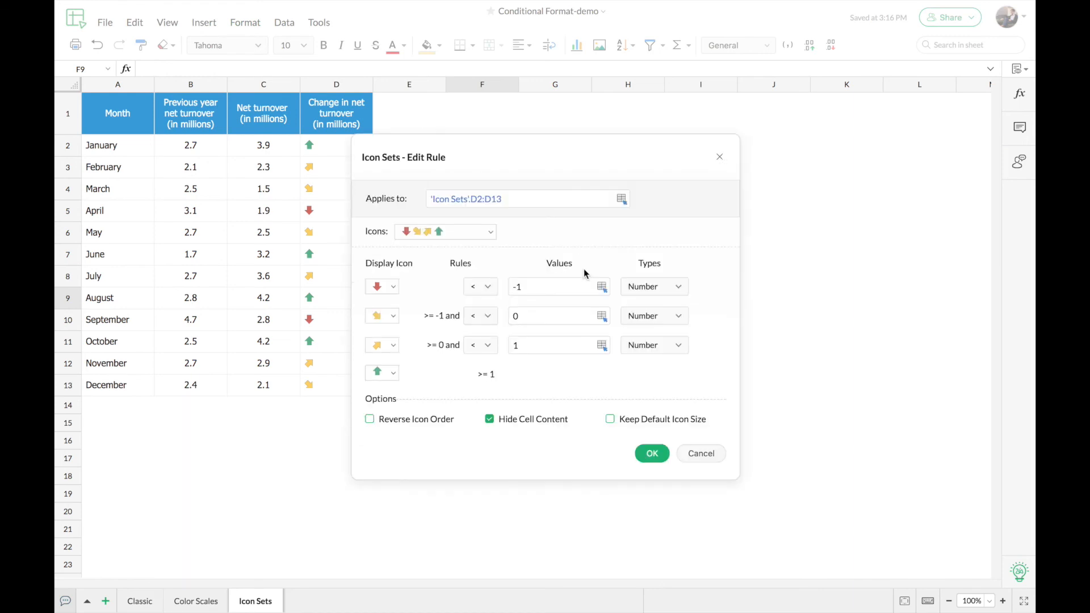
pyautogui.click(489, 419)
pyautogui.click(652, 453)
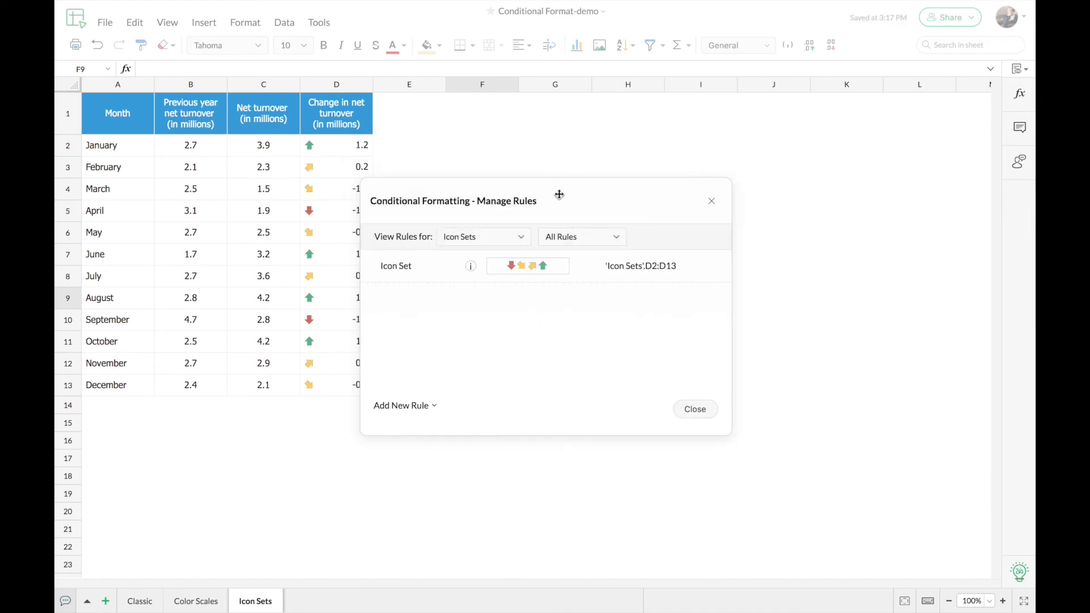
# - Compare the turnover changes in cells D2 to D5 with their arrow icons, close the rules manager and select cell F6
pyautogui.moveTo(559, 192); pyautogui.dragTo(639, 129)
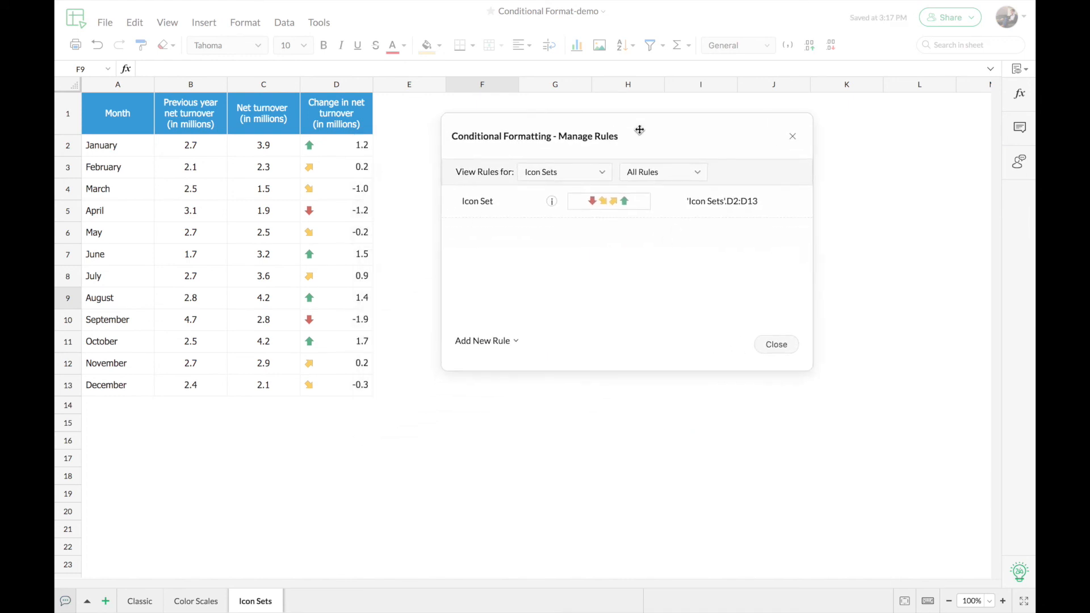
pyautogui.click(346, 146)
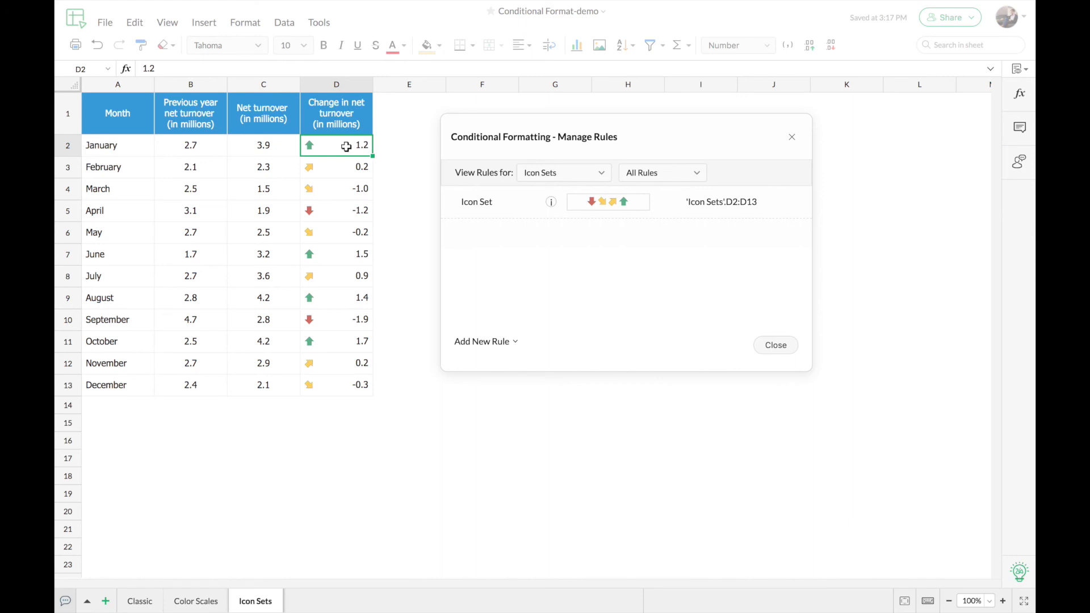
pyautogui.press('Down')
pyautogui.press('Up')
pyautogui.click(340, 210)
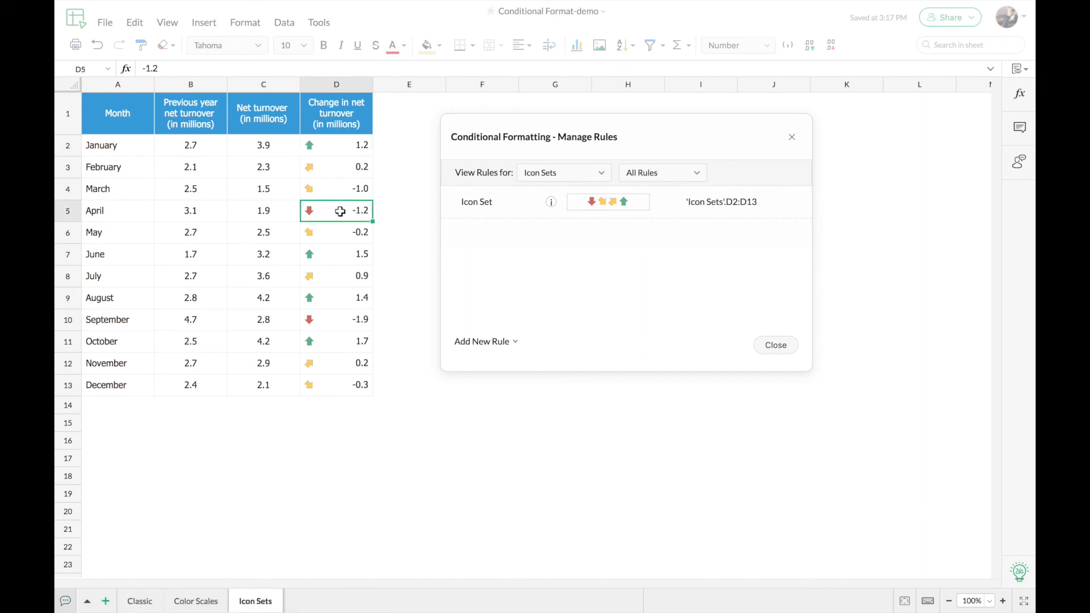
pyautogui.click(335, 190)
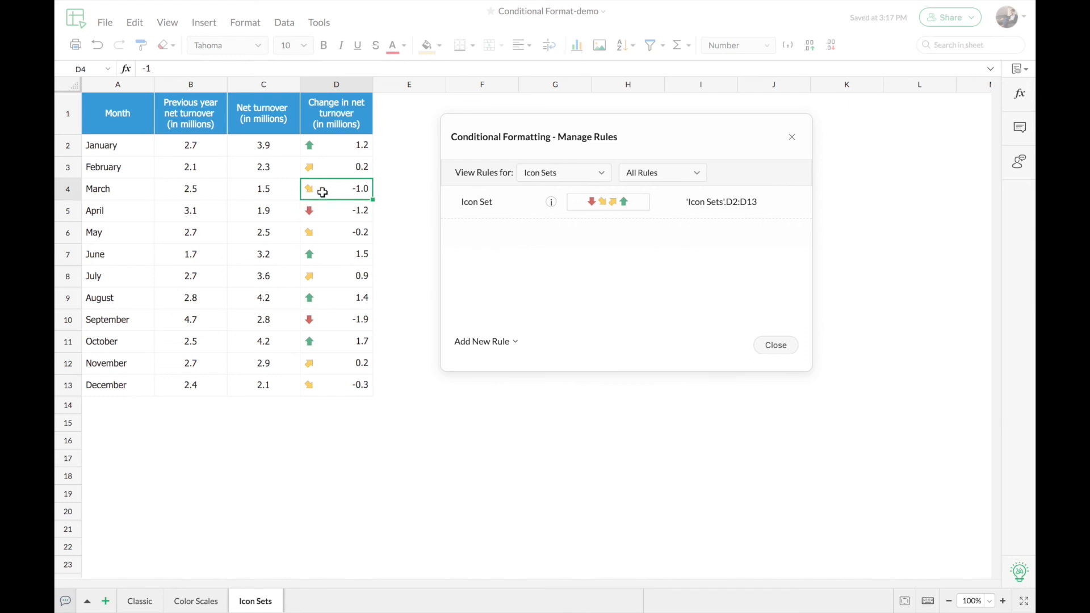
pyautogui.click(333, 171)
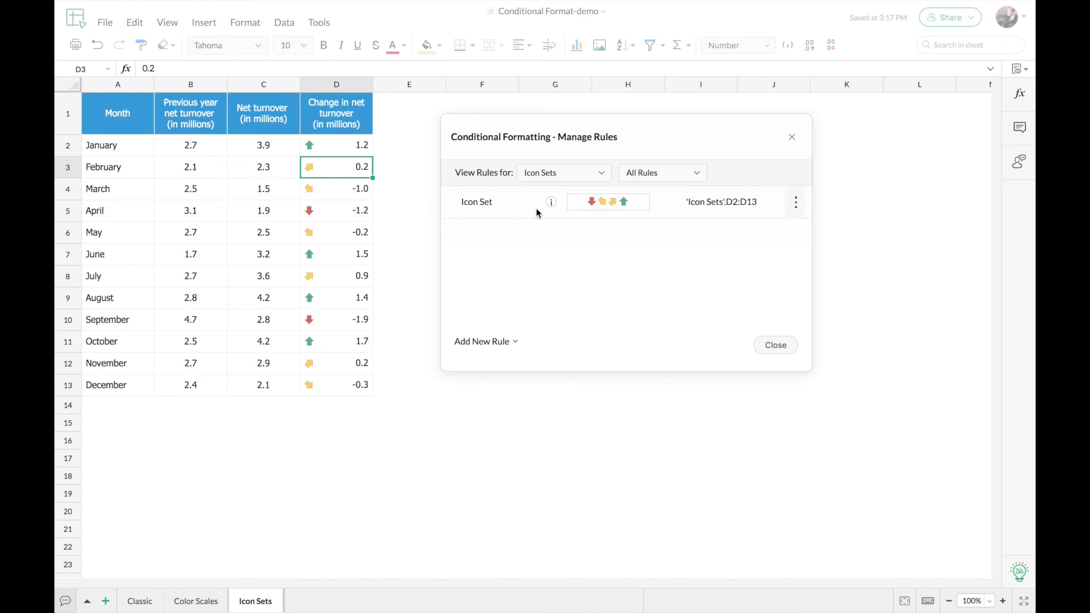
pyautogui.moveTo(552, 208)
pyautogui.click(777, 344)
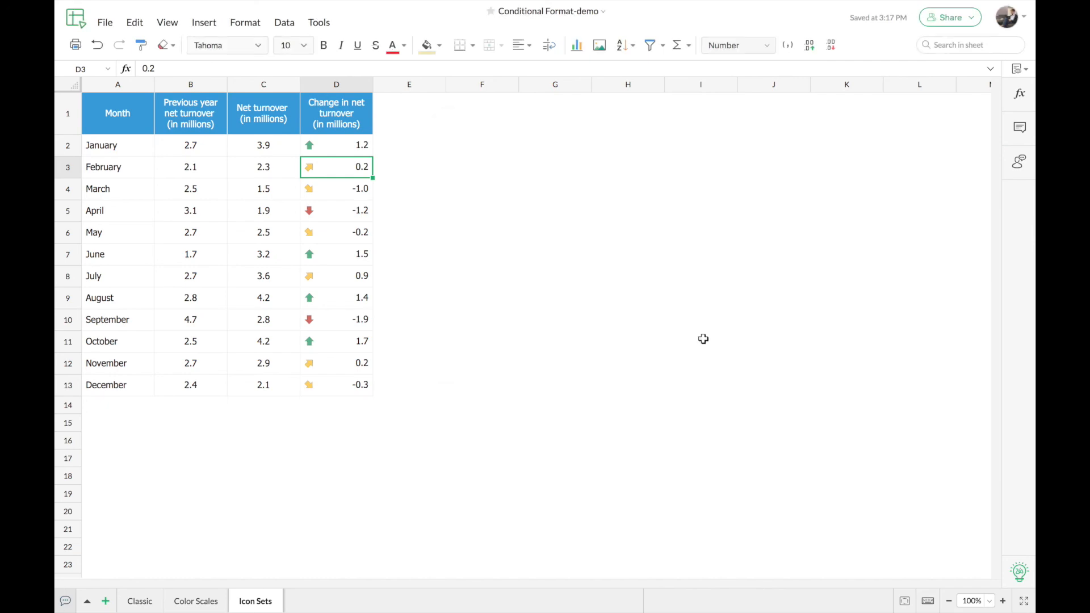
pyautogui.click(461, 236)
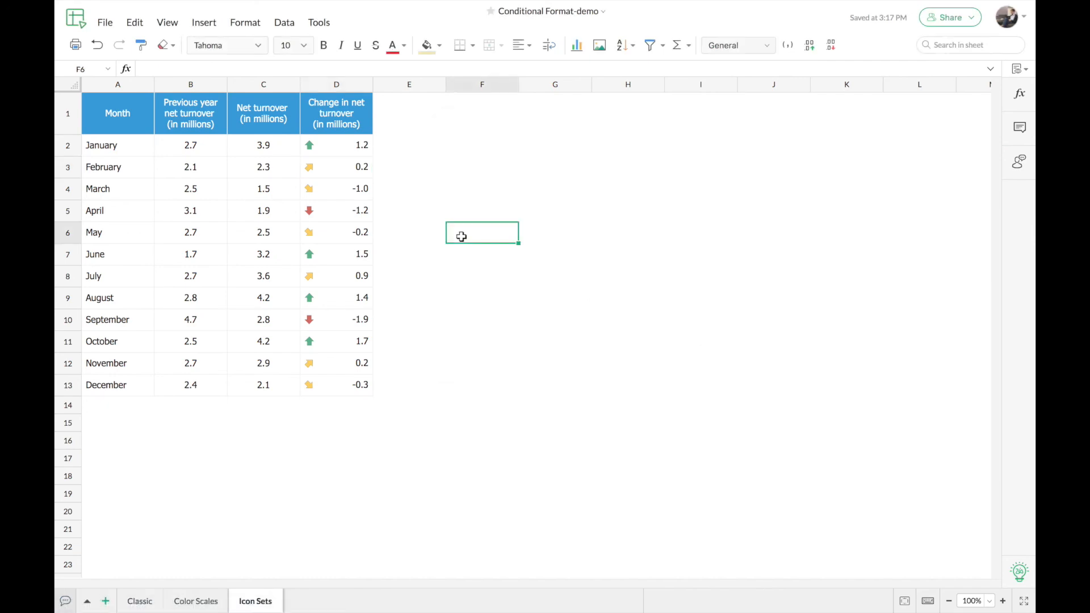